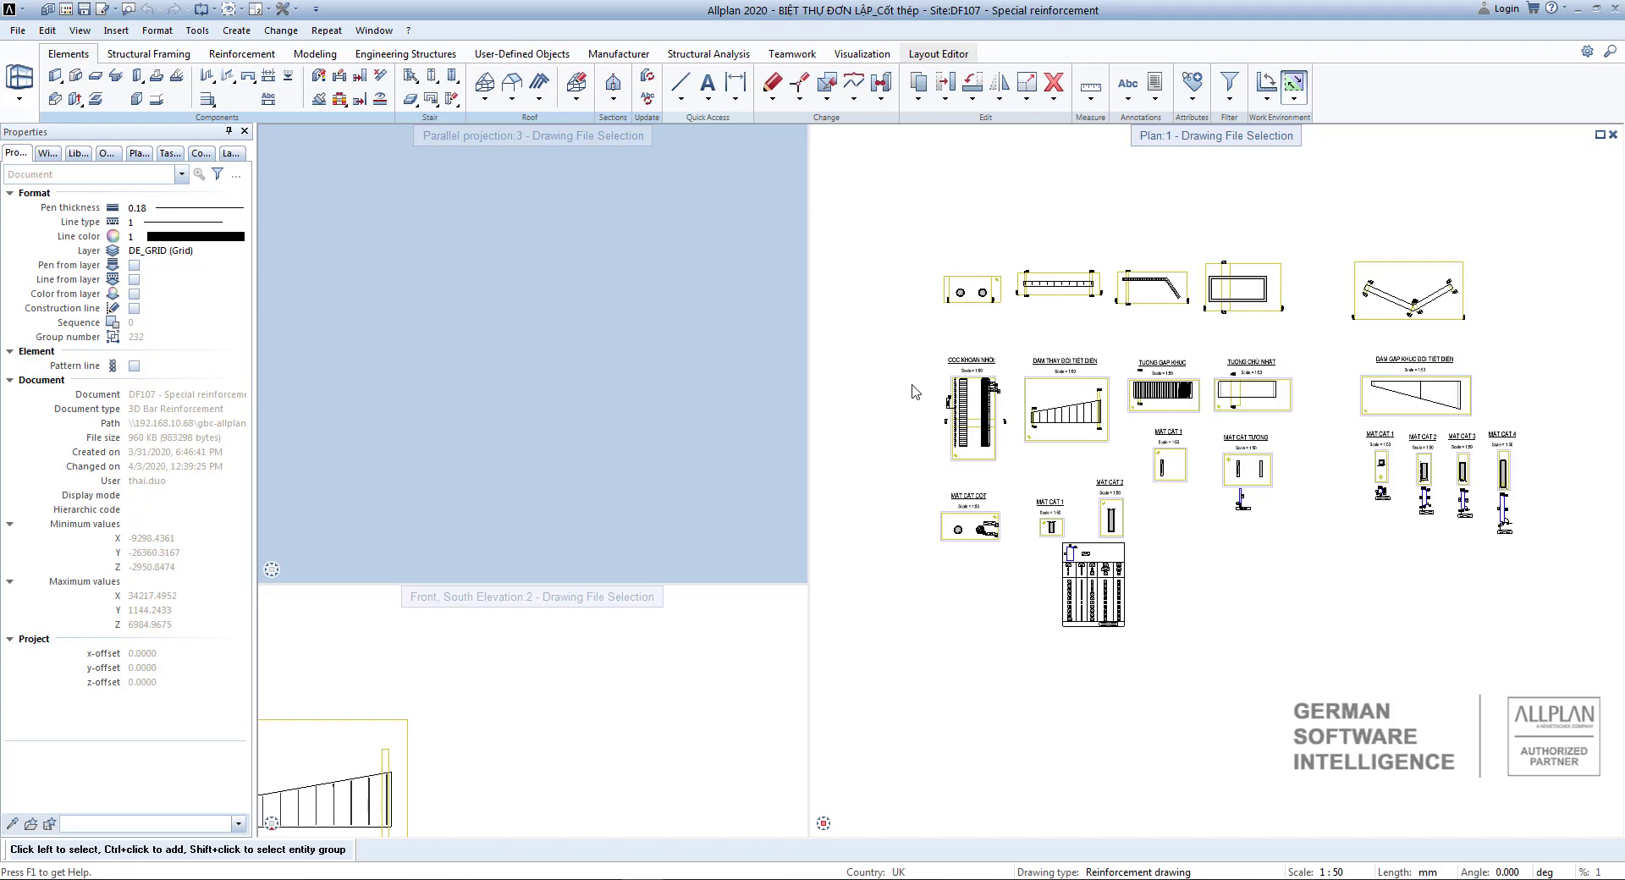
Save a copy of the active drawing file to the Desktop as an NDW file named Special reinforcement_Backup.
left_click(17, 30)
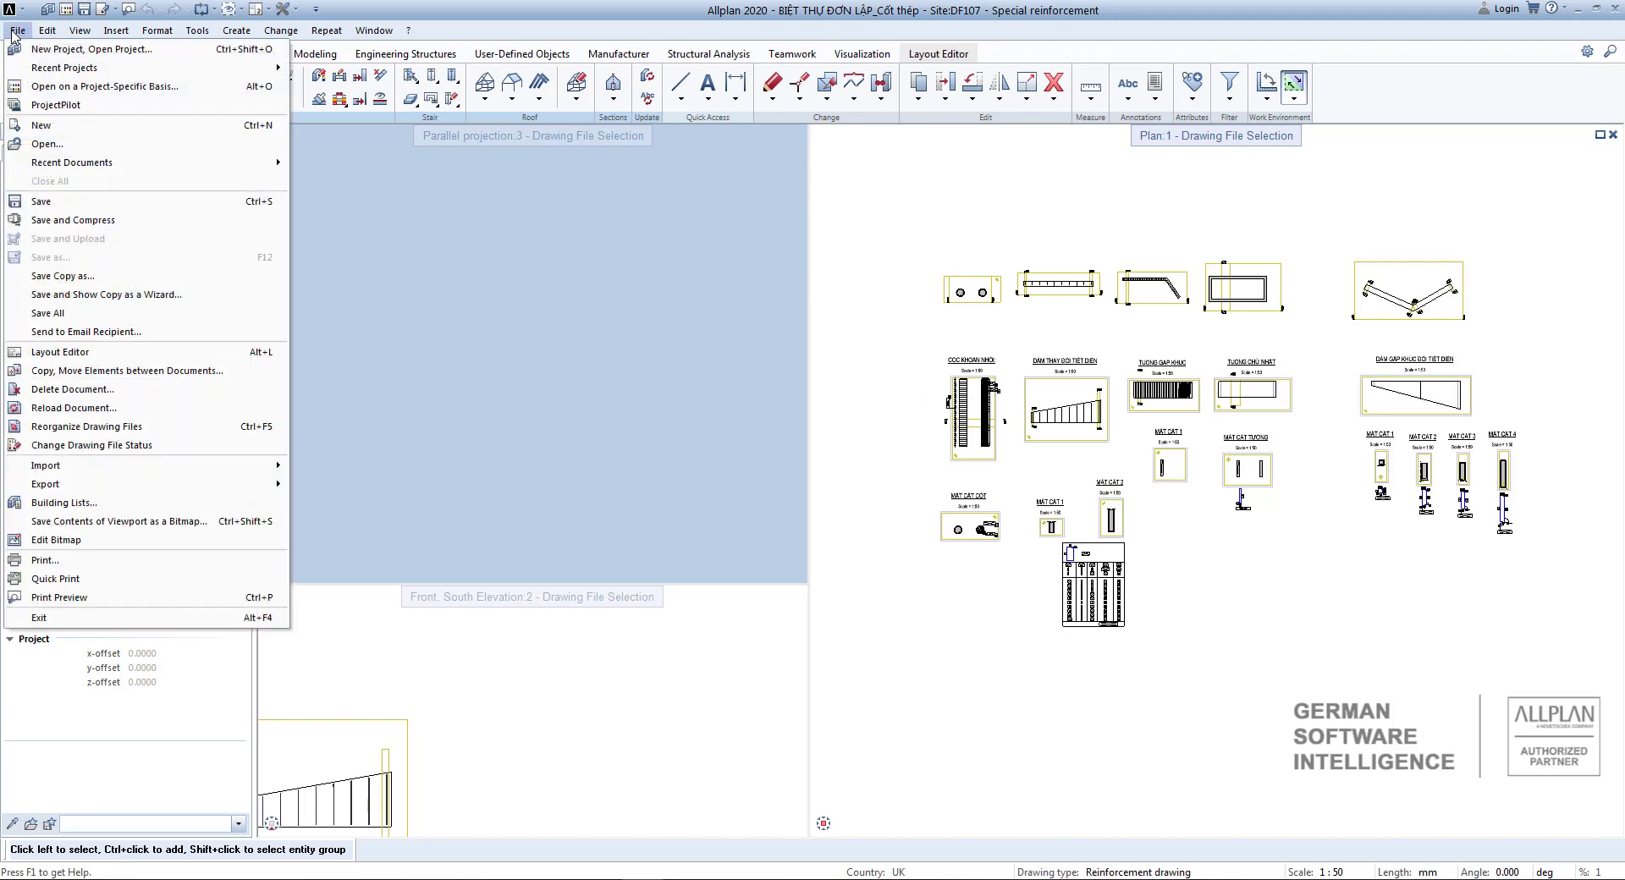
left_click(58, 277)
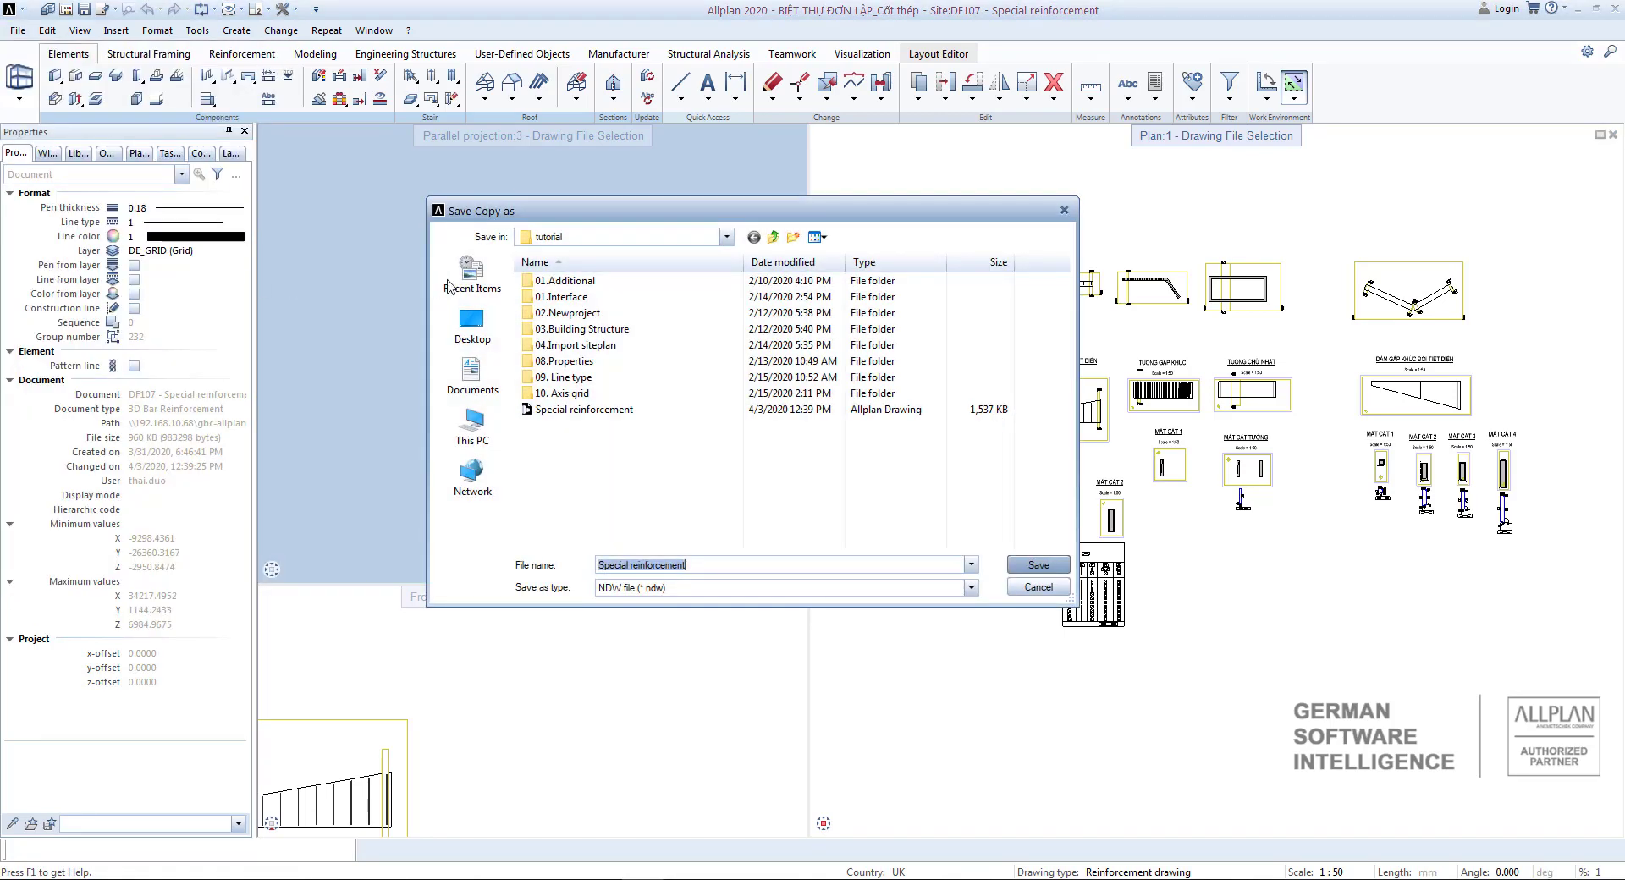
left_click(472, 324)
left_click(585, 472)
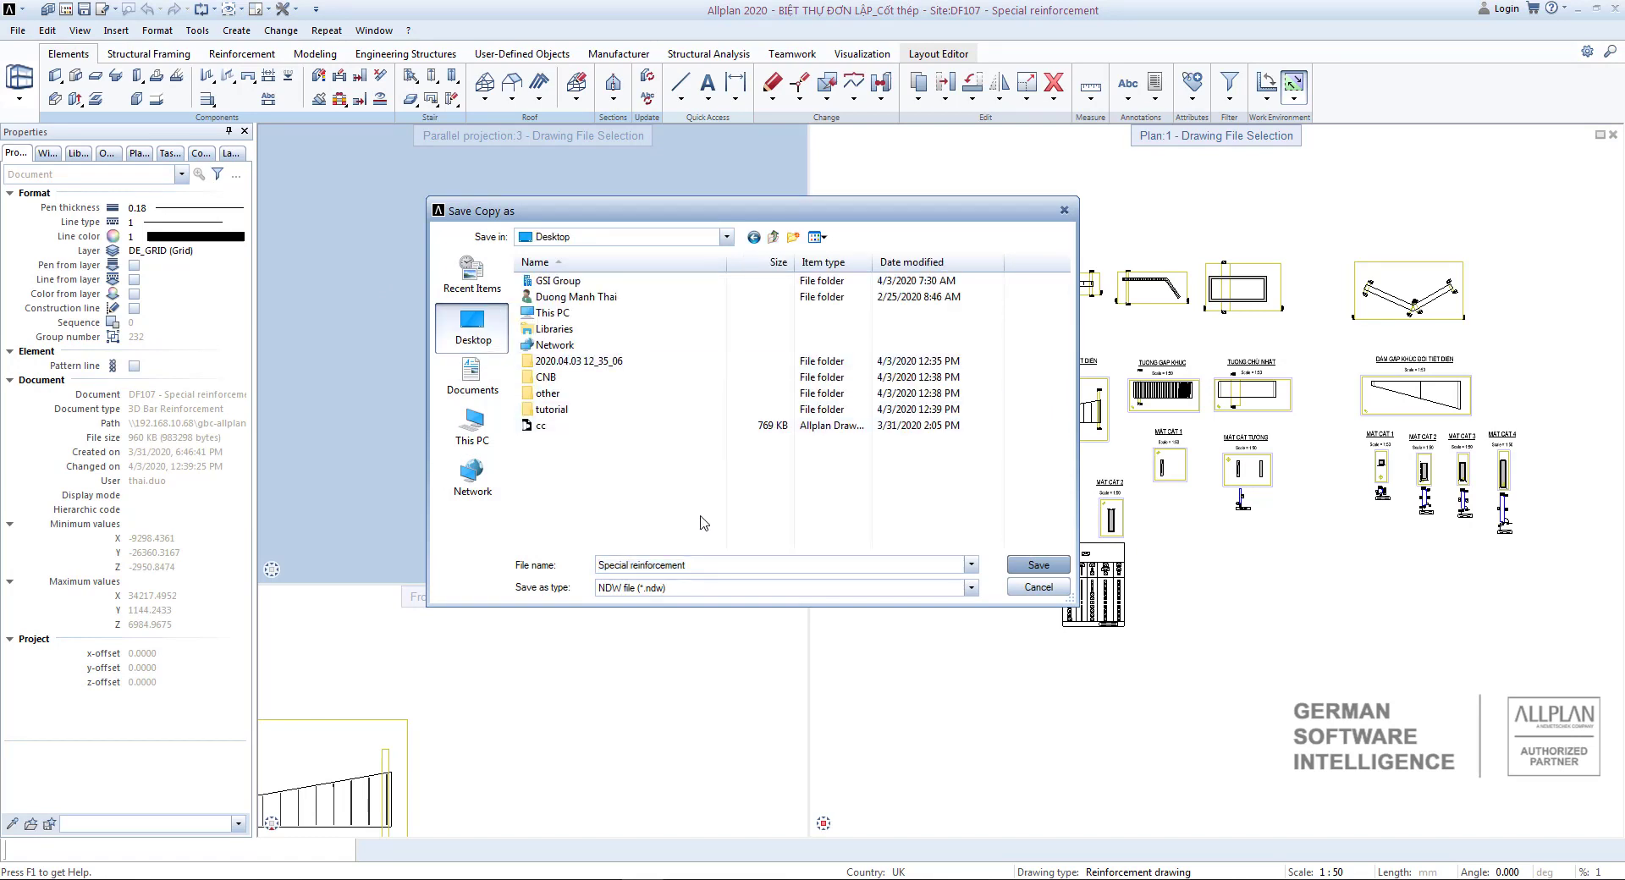
left_click(797, 569)
left_click(1032, 567)
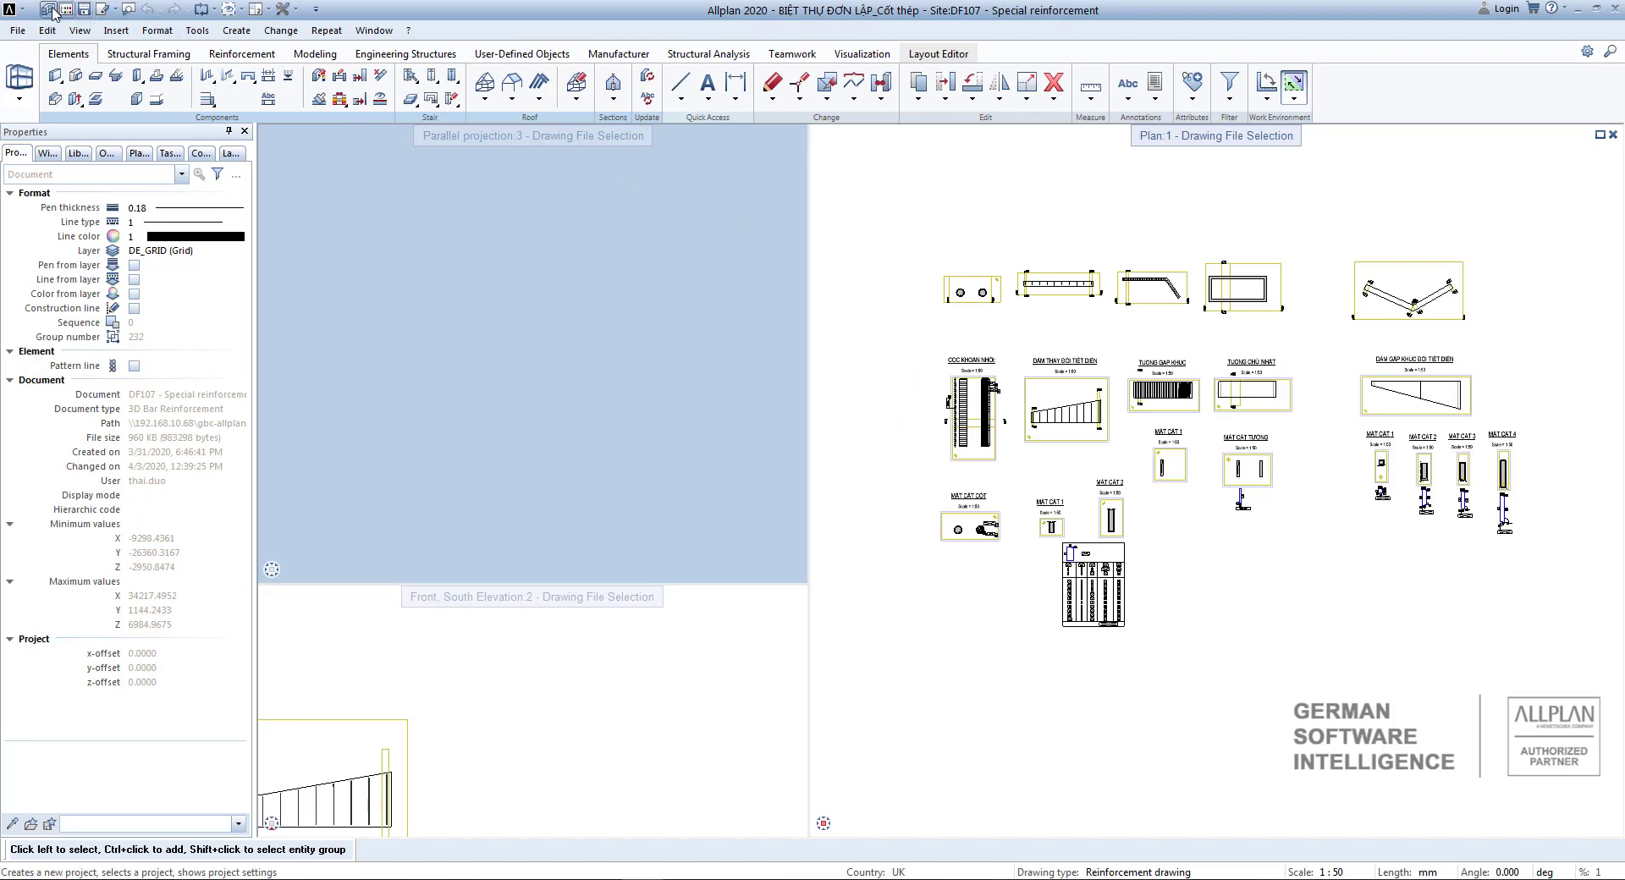
Open the storage folder of the project BIỆT THỰ ĐƠN LẬP_Cốt thép in File Explorer from the project selection dialog.
left_click(52, 12)
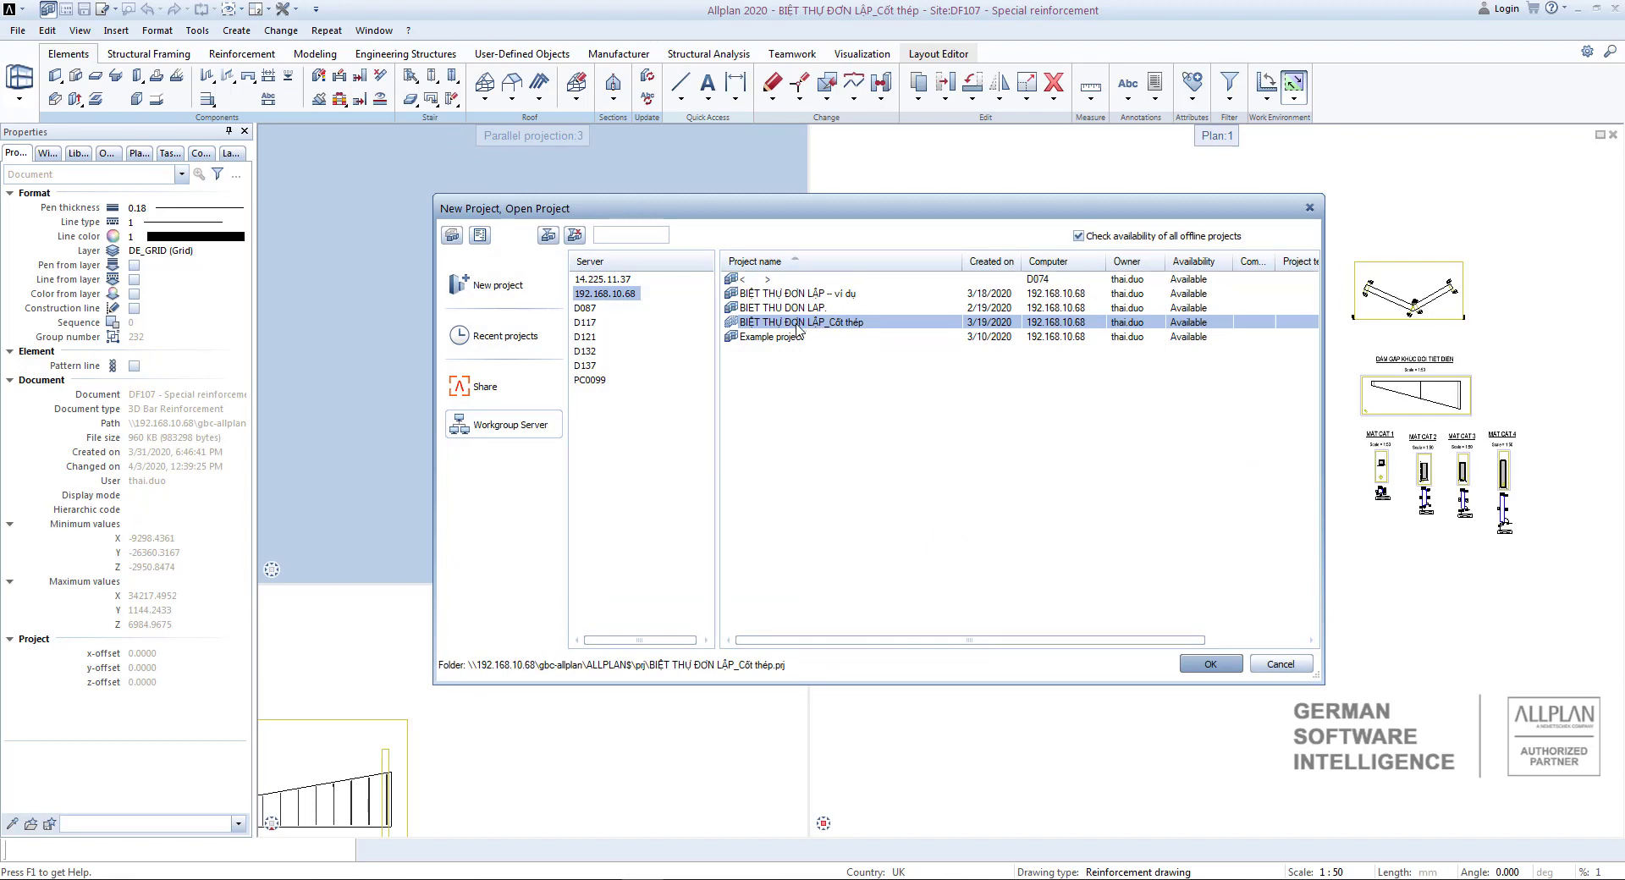
right_click(558, 673)
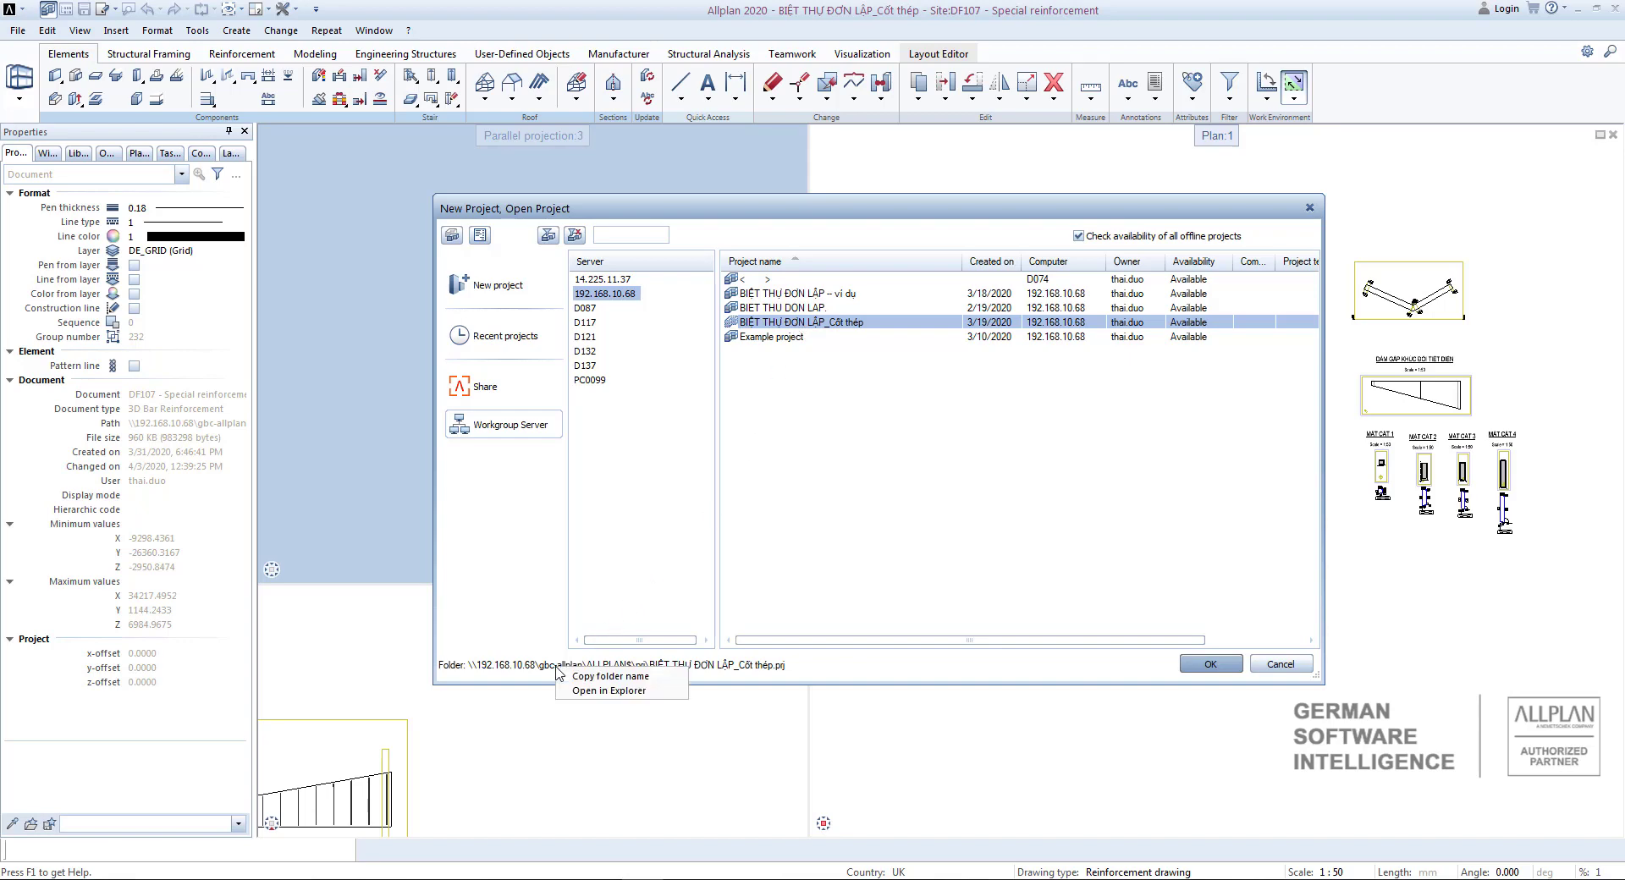
left_click(593, 690)
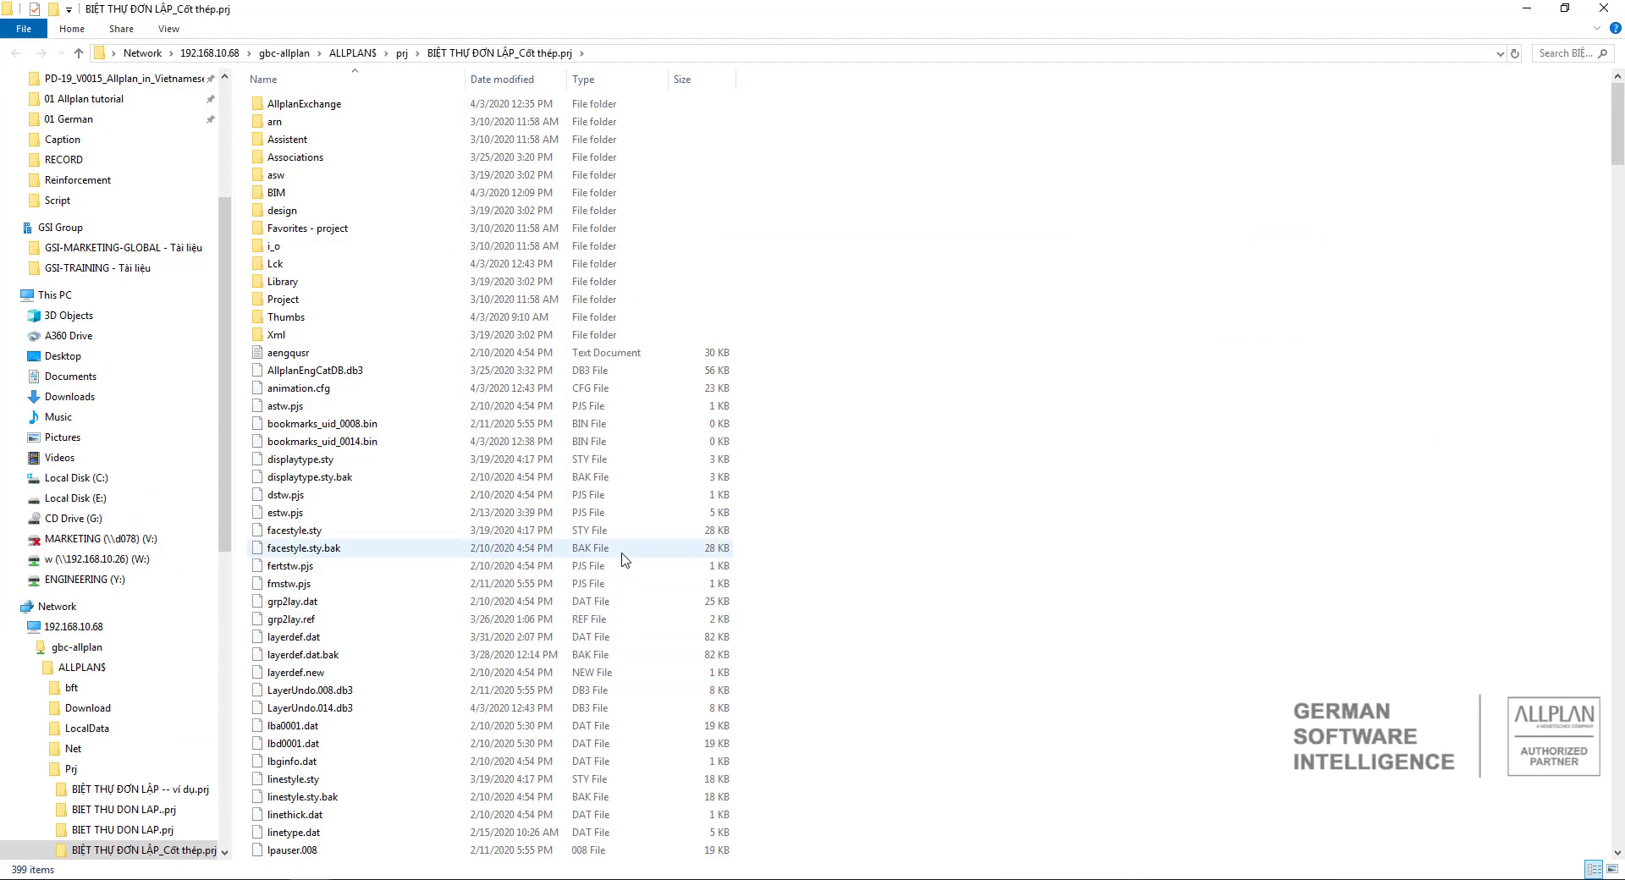
Find the drawing file tb000107 in the project folder and copy its file name without renaming it.
scroll(665, 364, "down", 8)
scroll(664, 364, "down", 14)
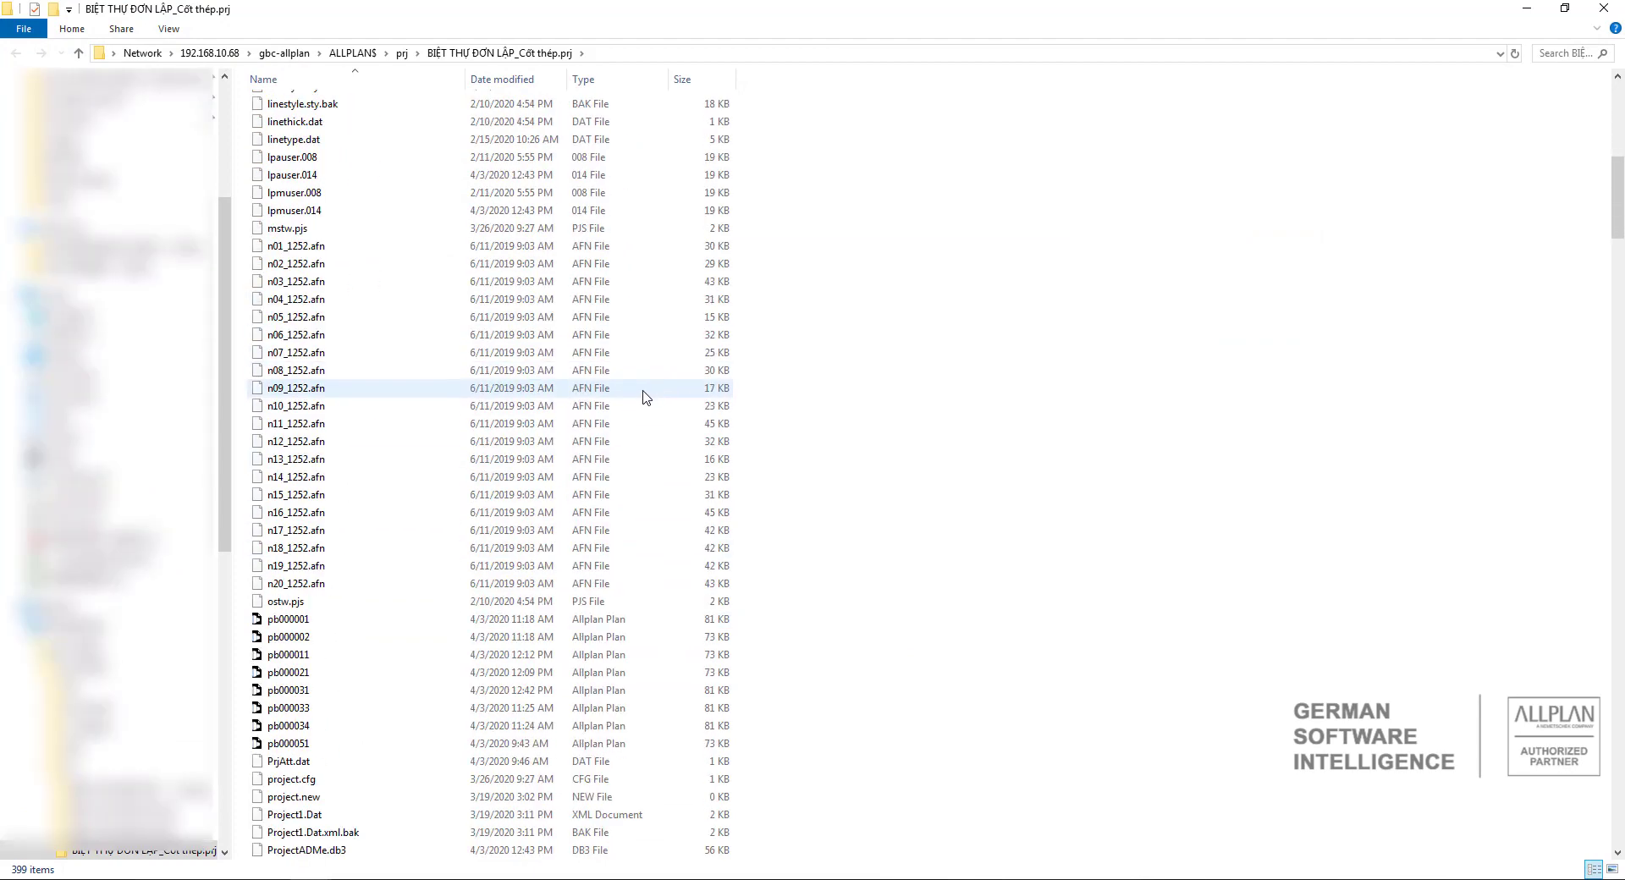
scroll(643, 400, "up", 10)
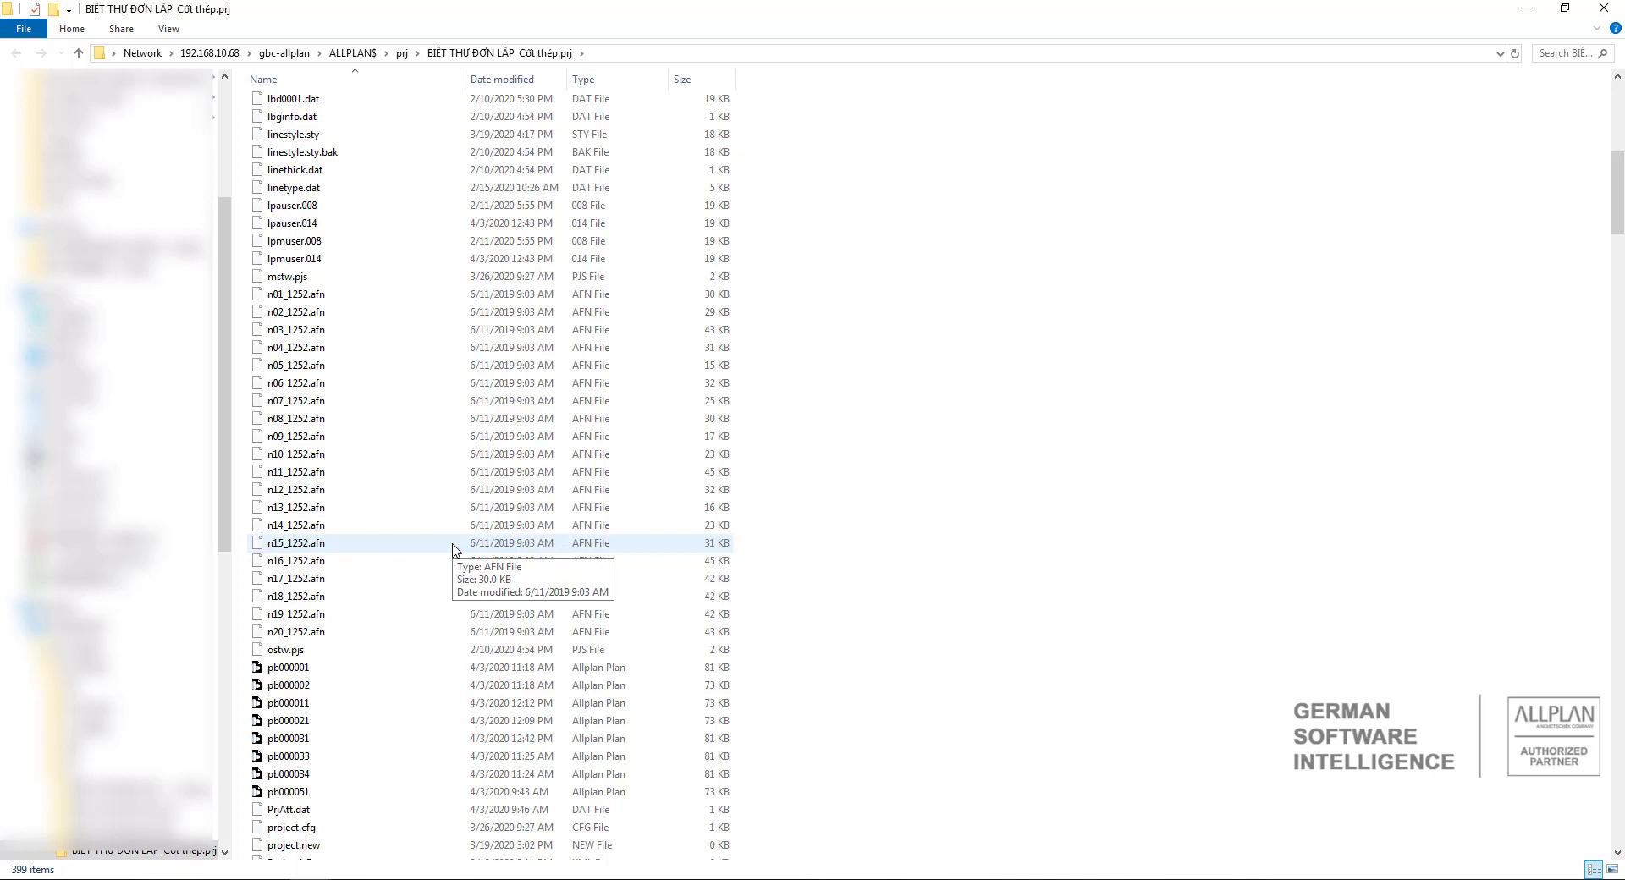
scroll(431, 567, "down", 2)
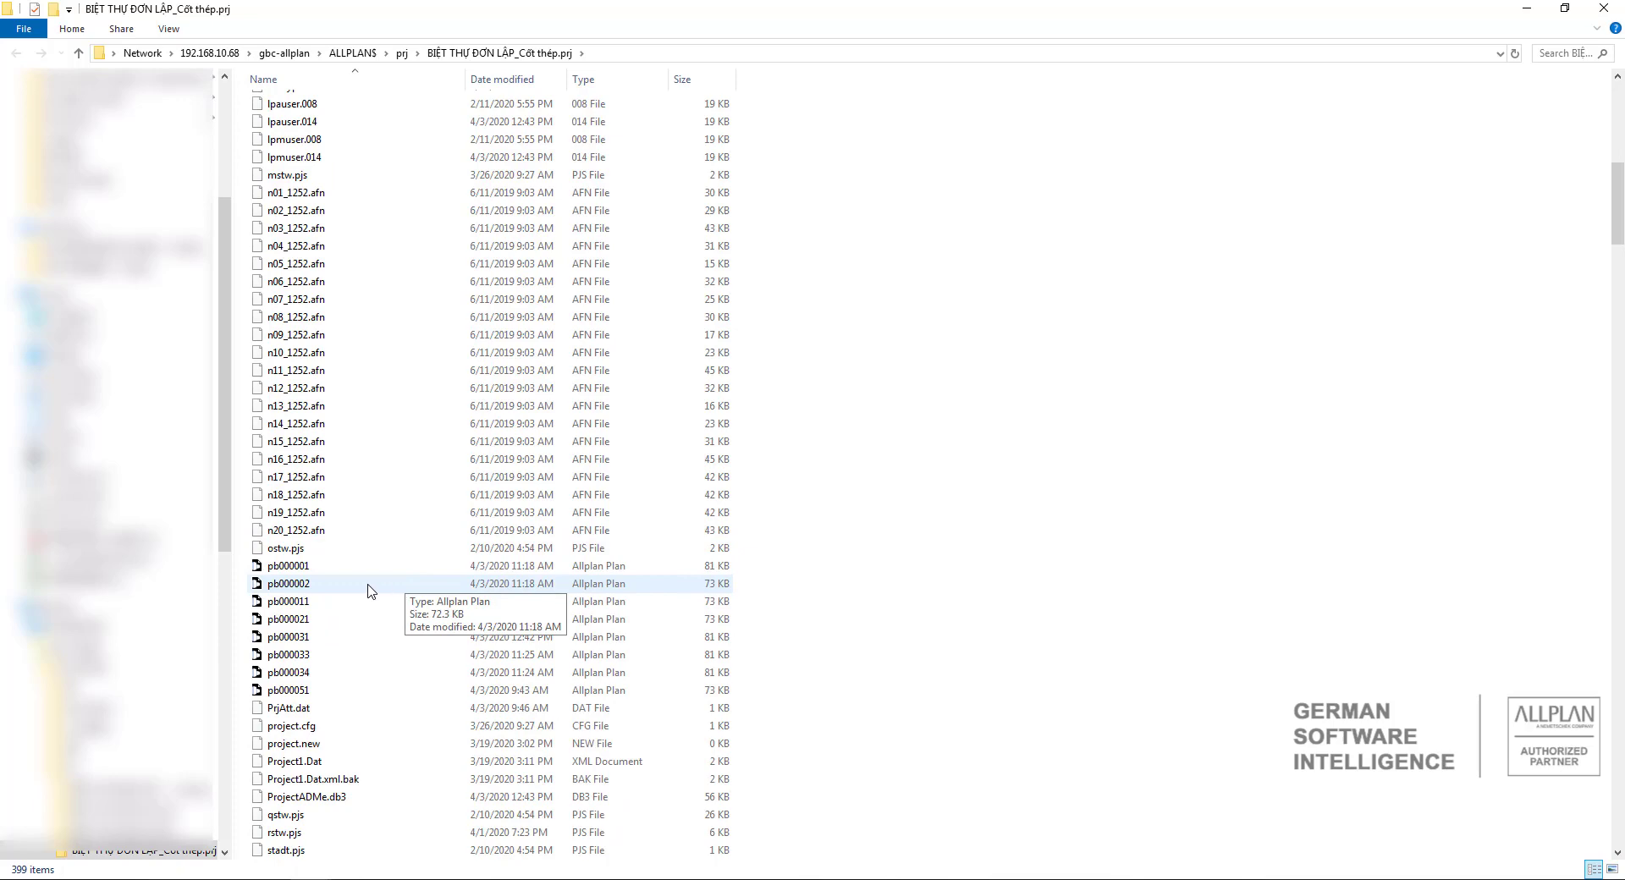
scroll(364, 554, "up", 12)
scroll(368, 529, "down", 12)
scroll(366, 525, "down", 7)
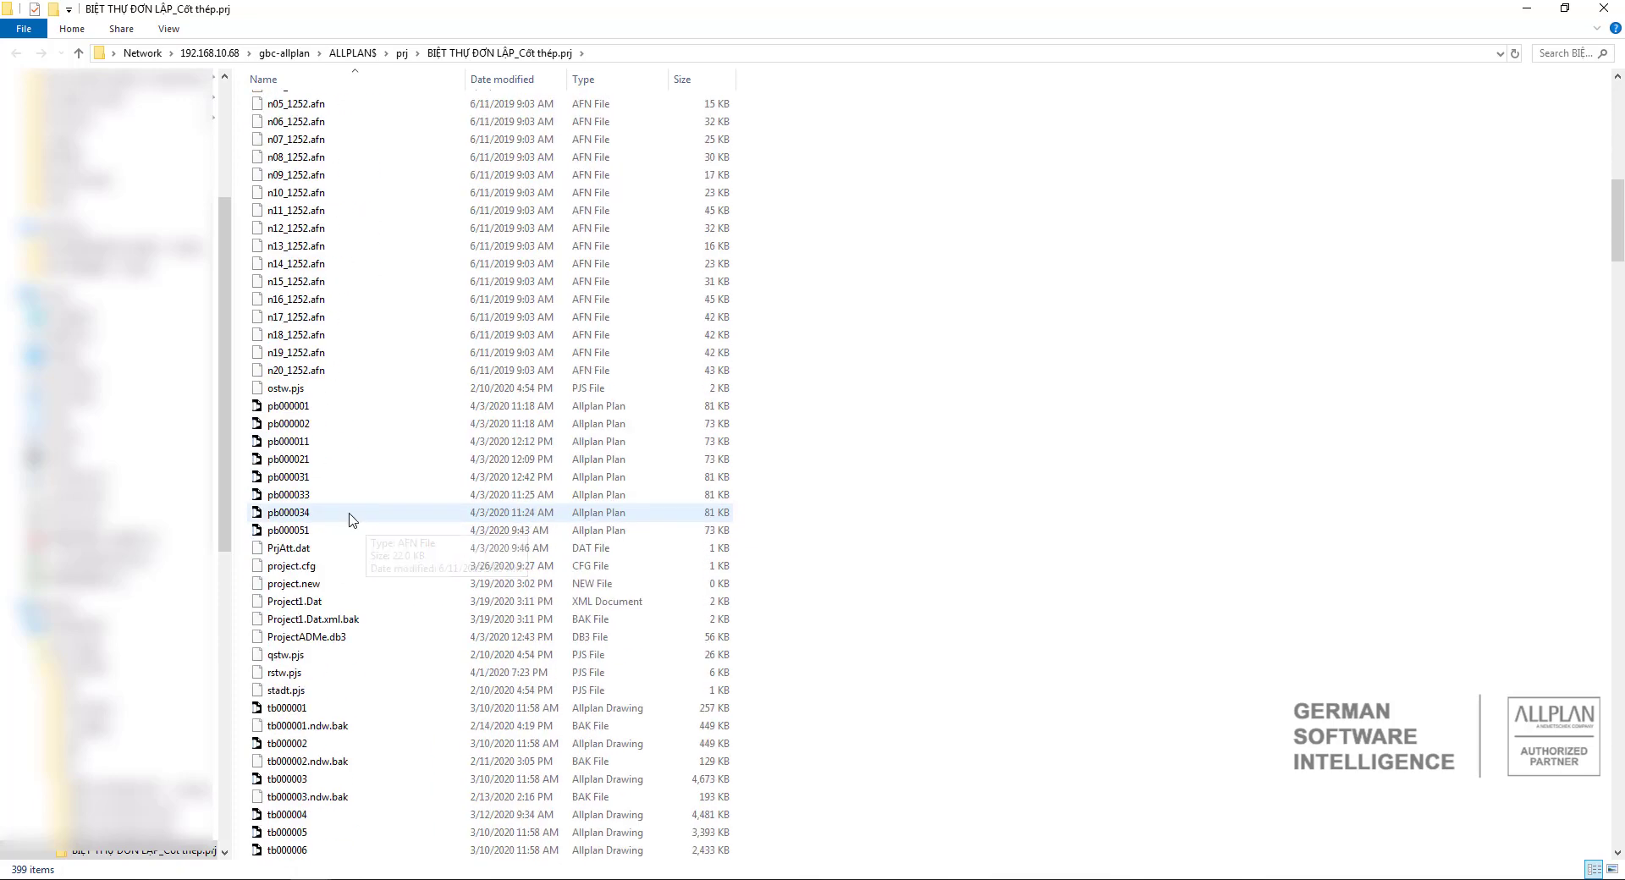
scroll(322, 518, "down", 2)
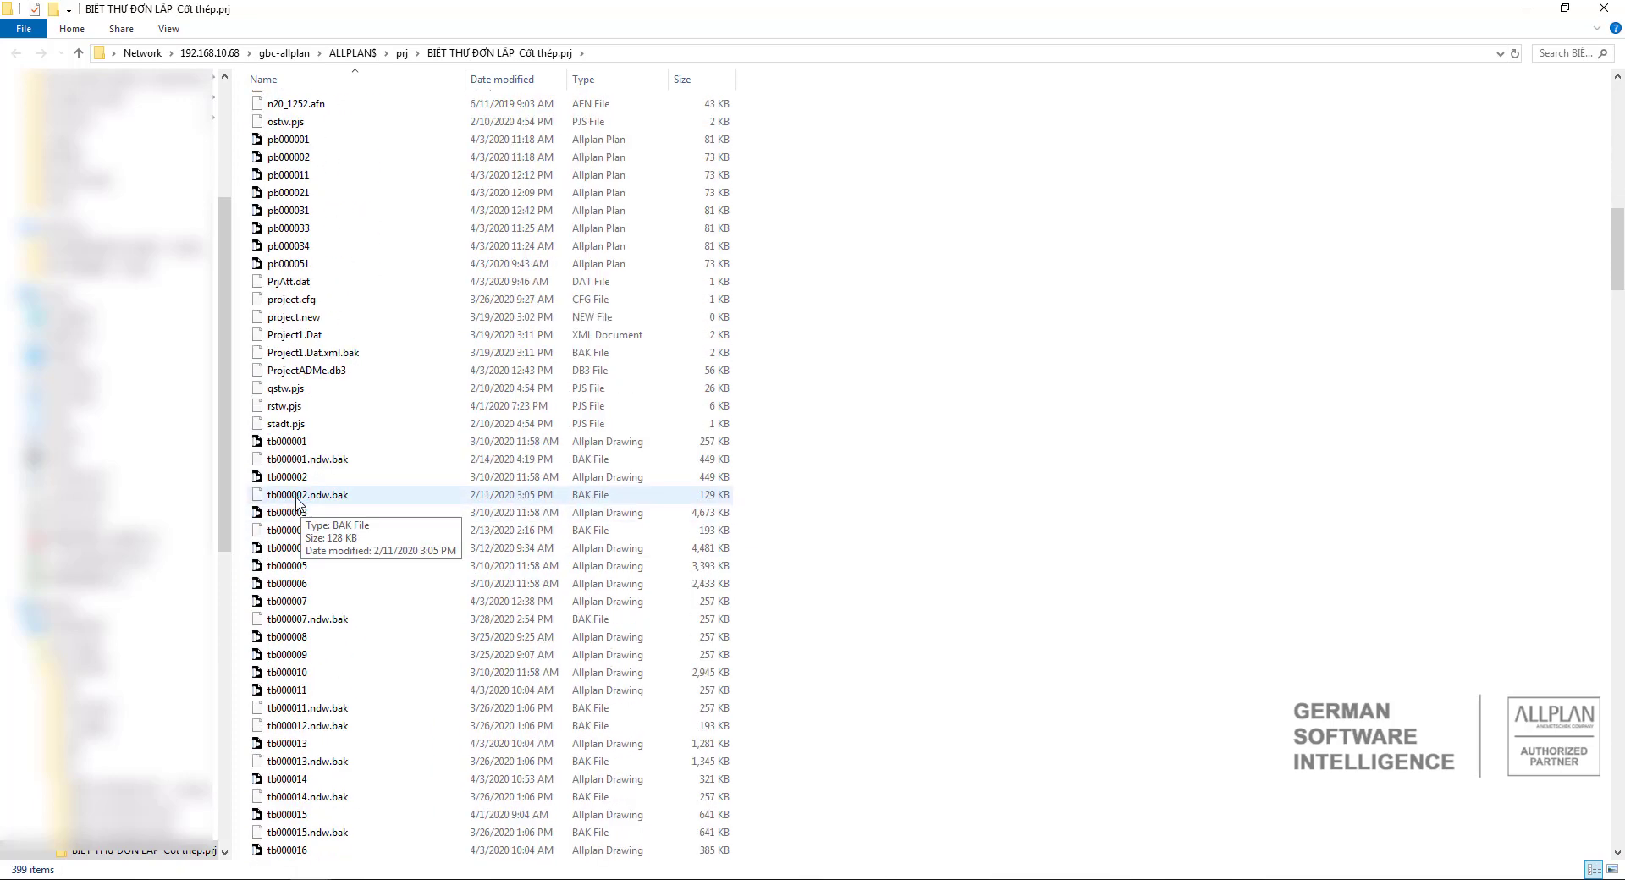
scroll(298, 550, "down", 1)
scroll(302, 601, "down", 18)
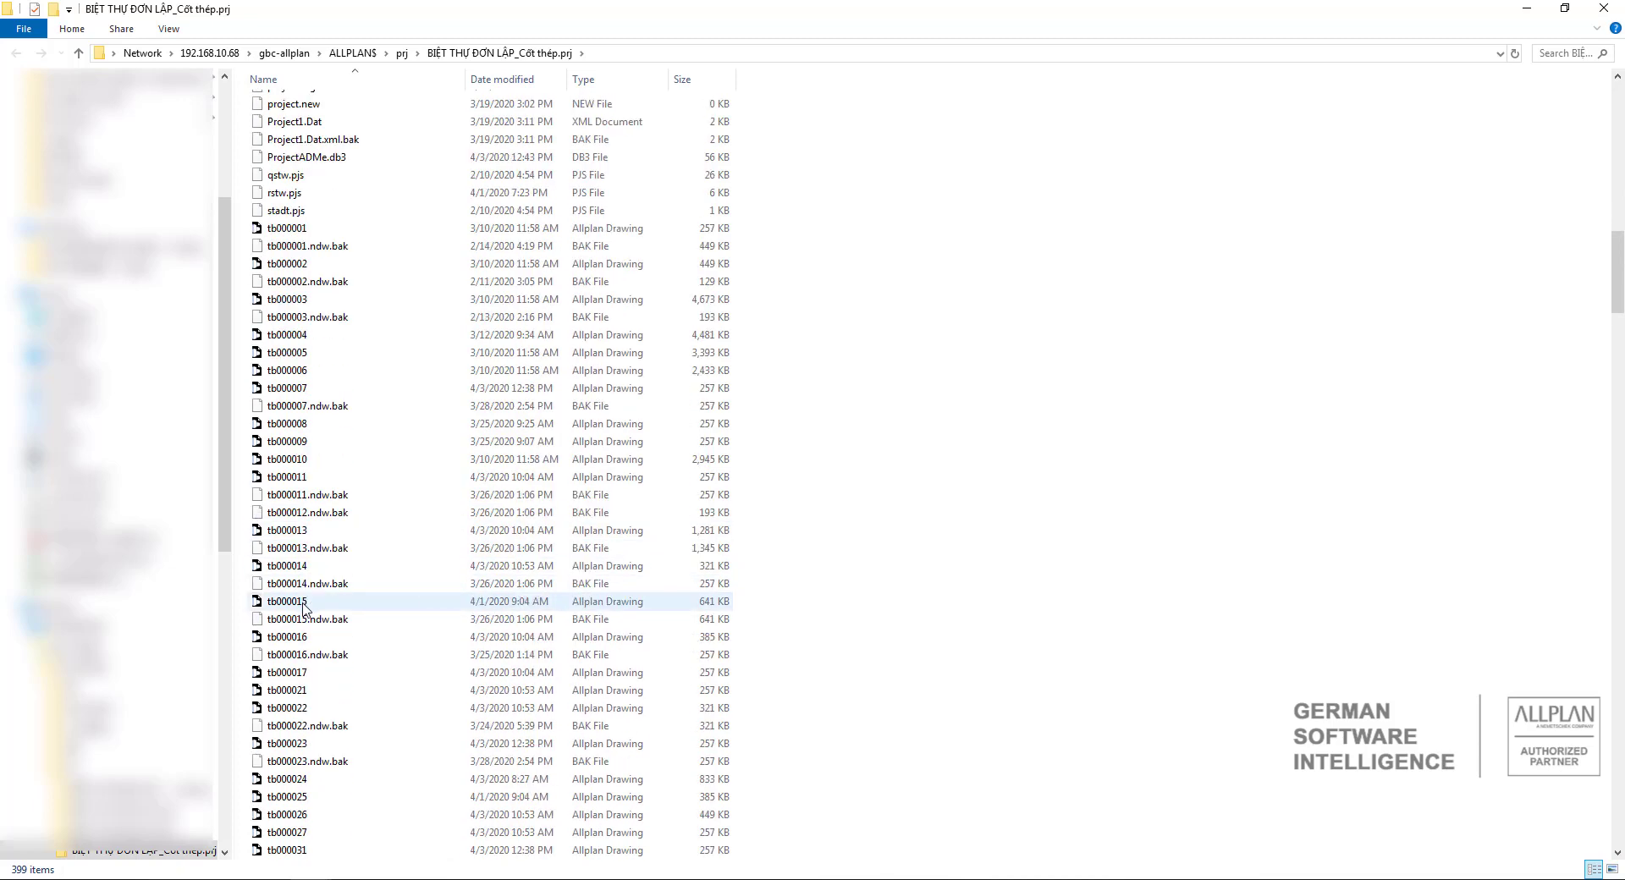
scroll(304, 627, "down", 1)
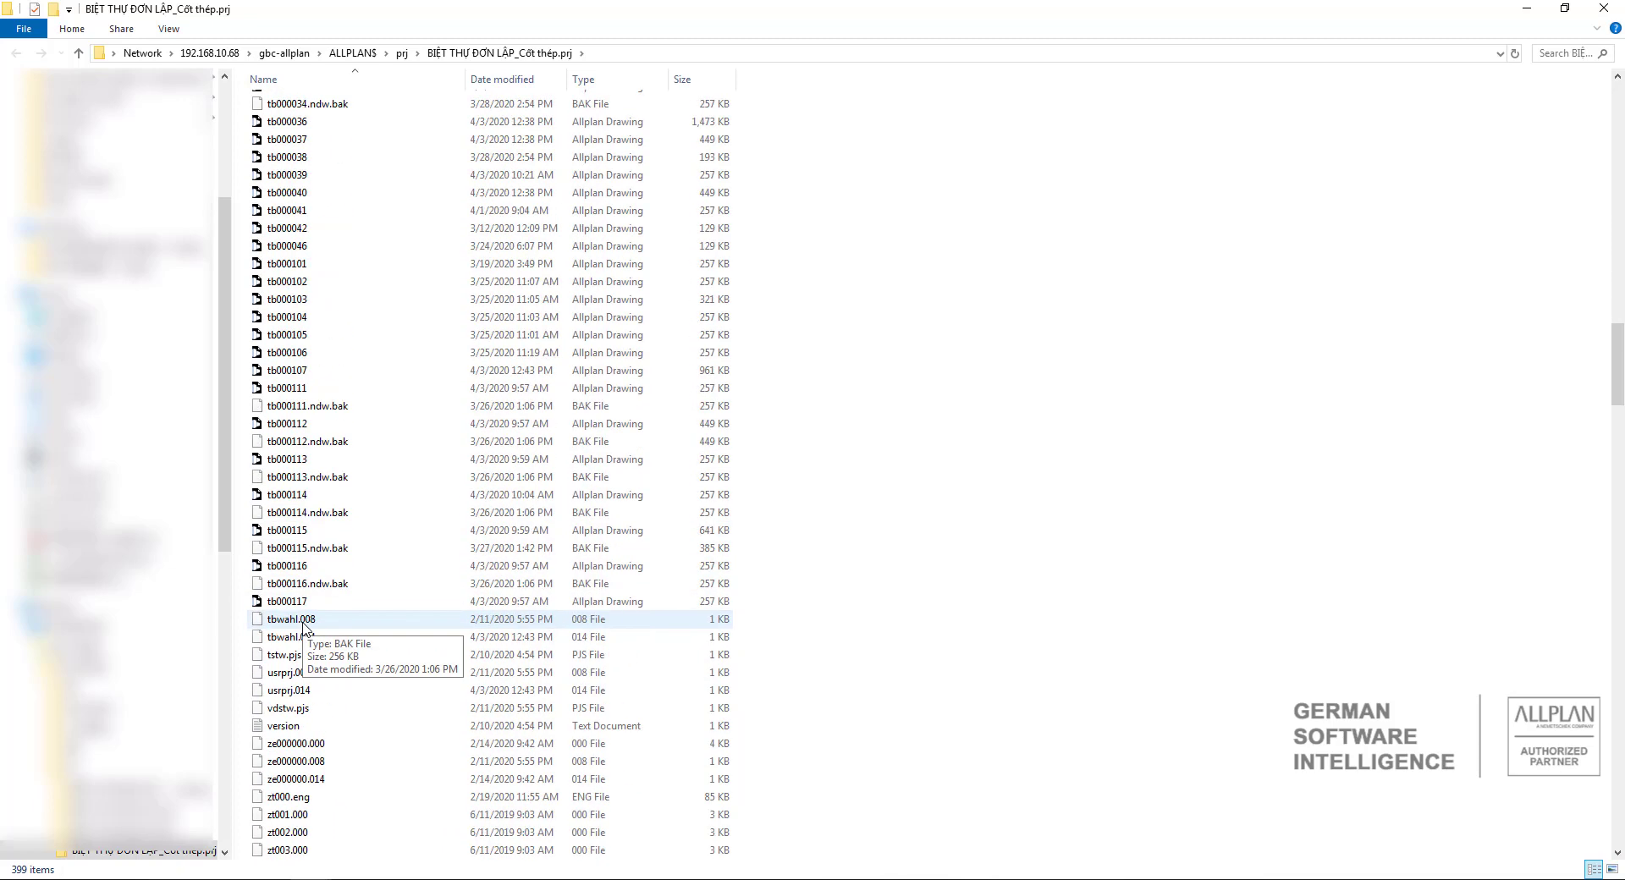
scroll(307, 620, "down", 1)
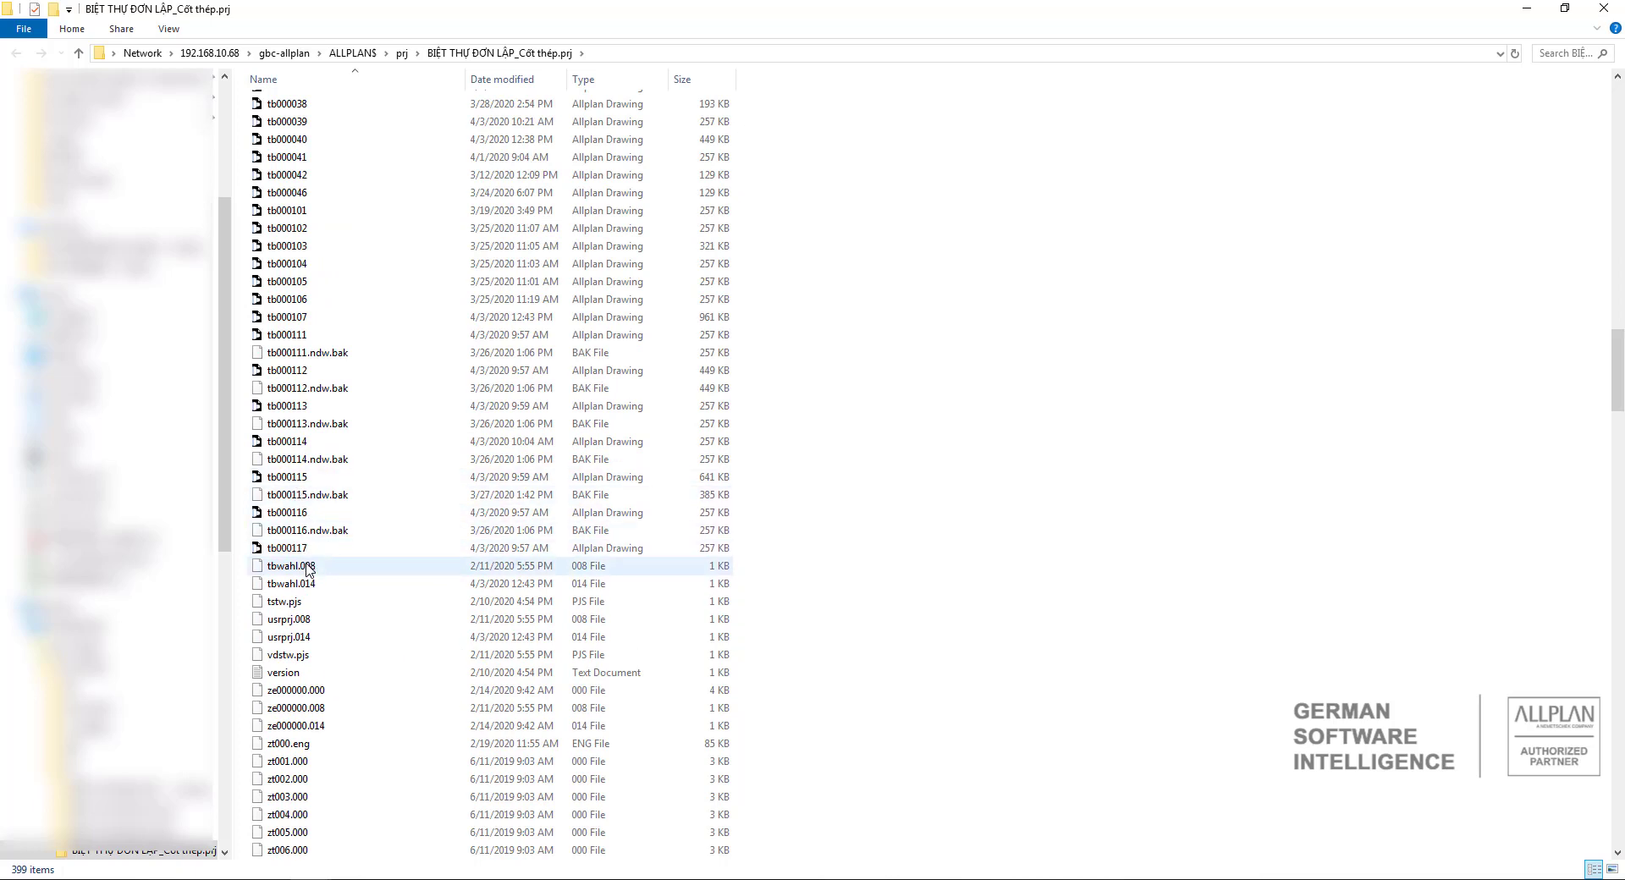
left_click(300, 319)
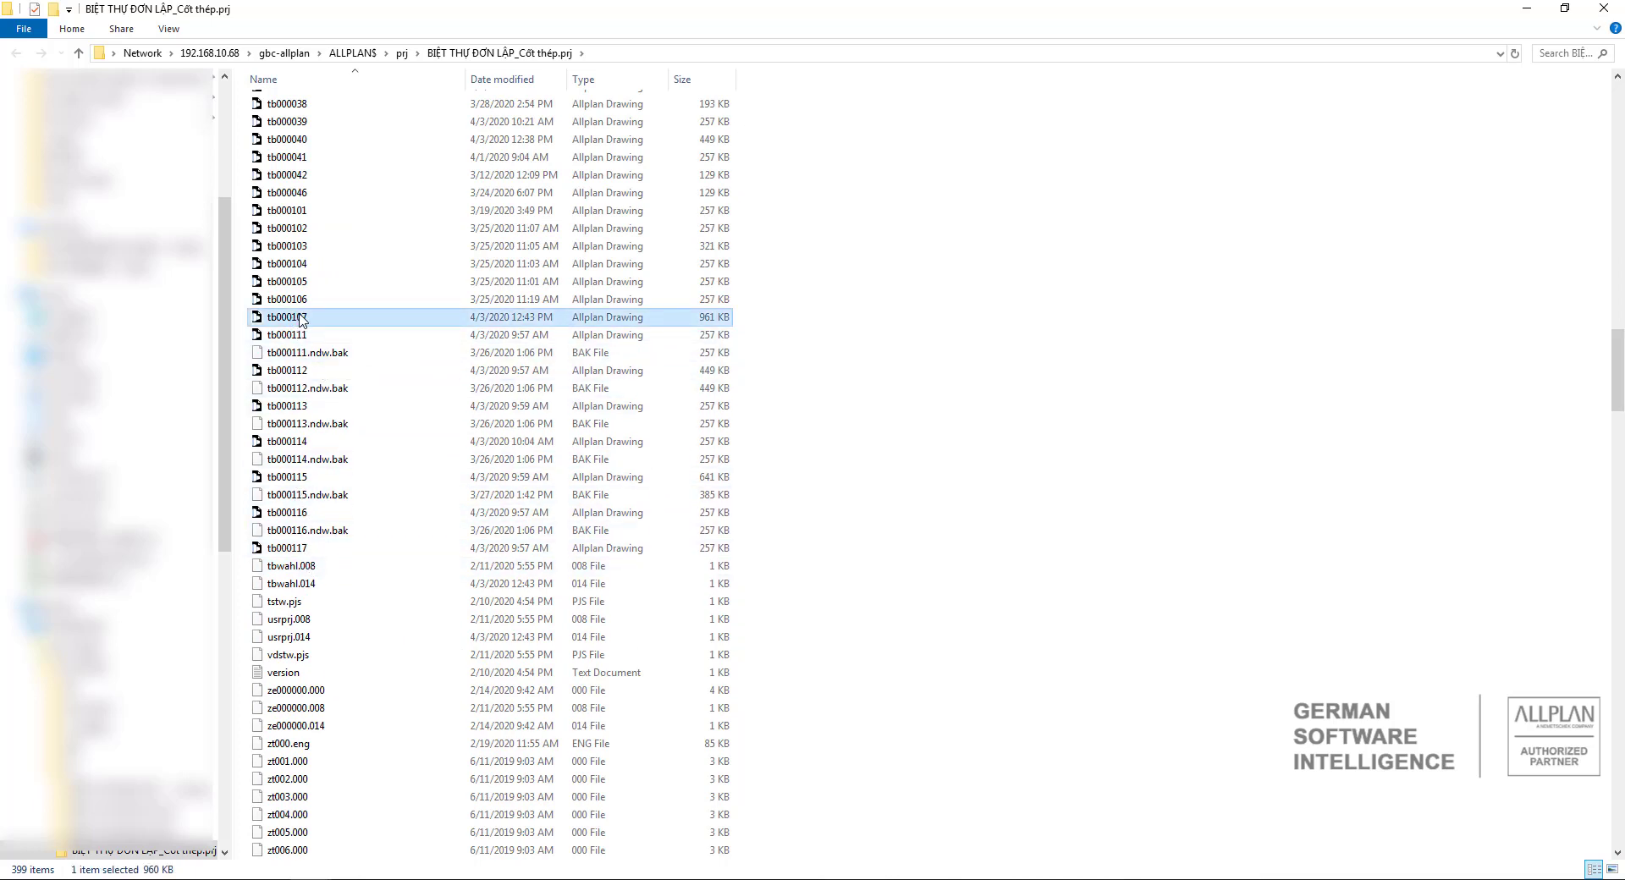
left_click(299, 318)
key("ctrl+c")
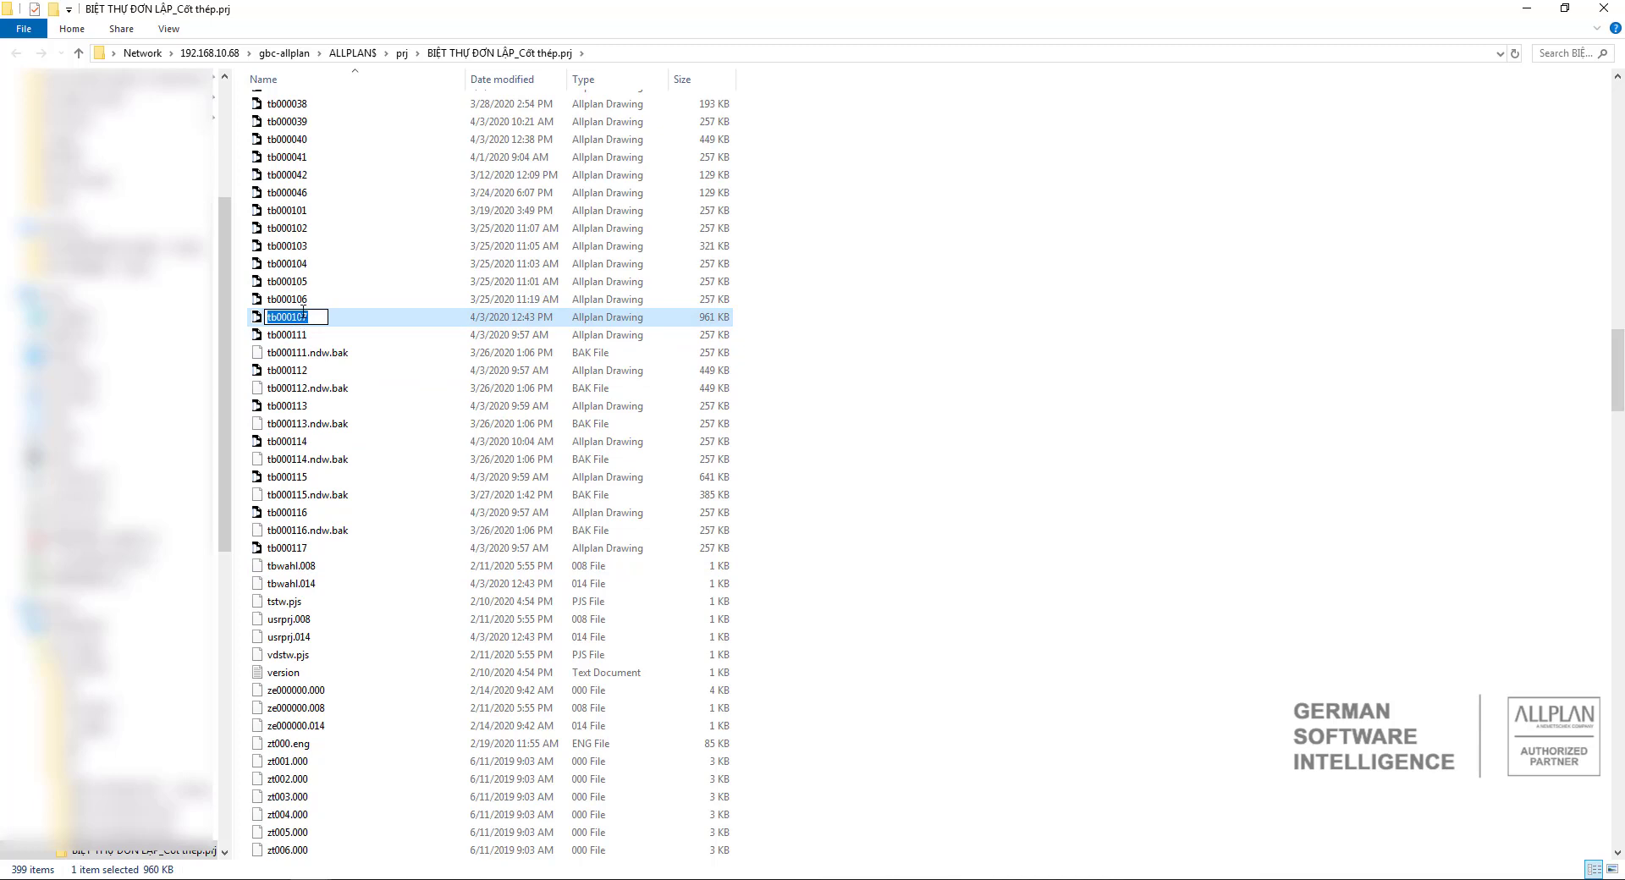
left_click(340, 299)
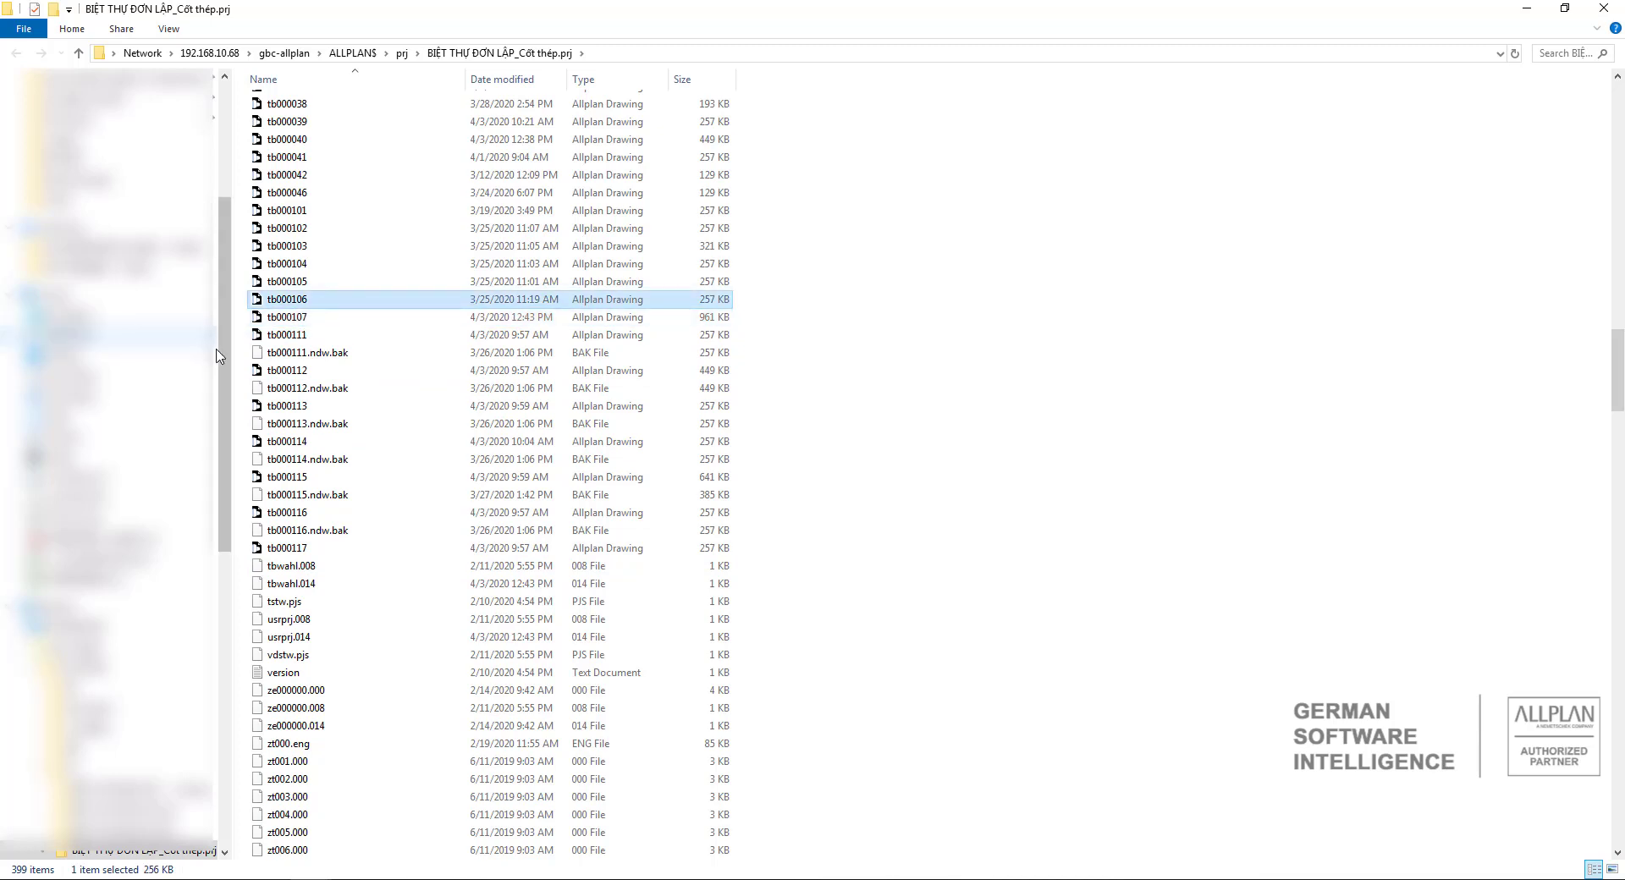
Go to the Desktop folder and rename the Special reinforcement_Backup drawing to tb000107.
left_click_drag(226, 380, 229, 125)
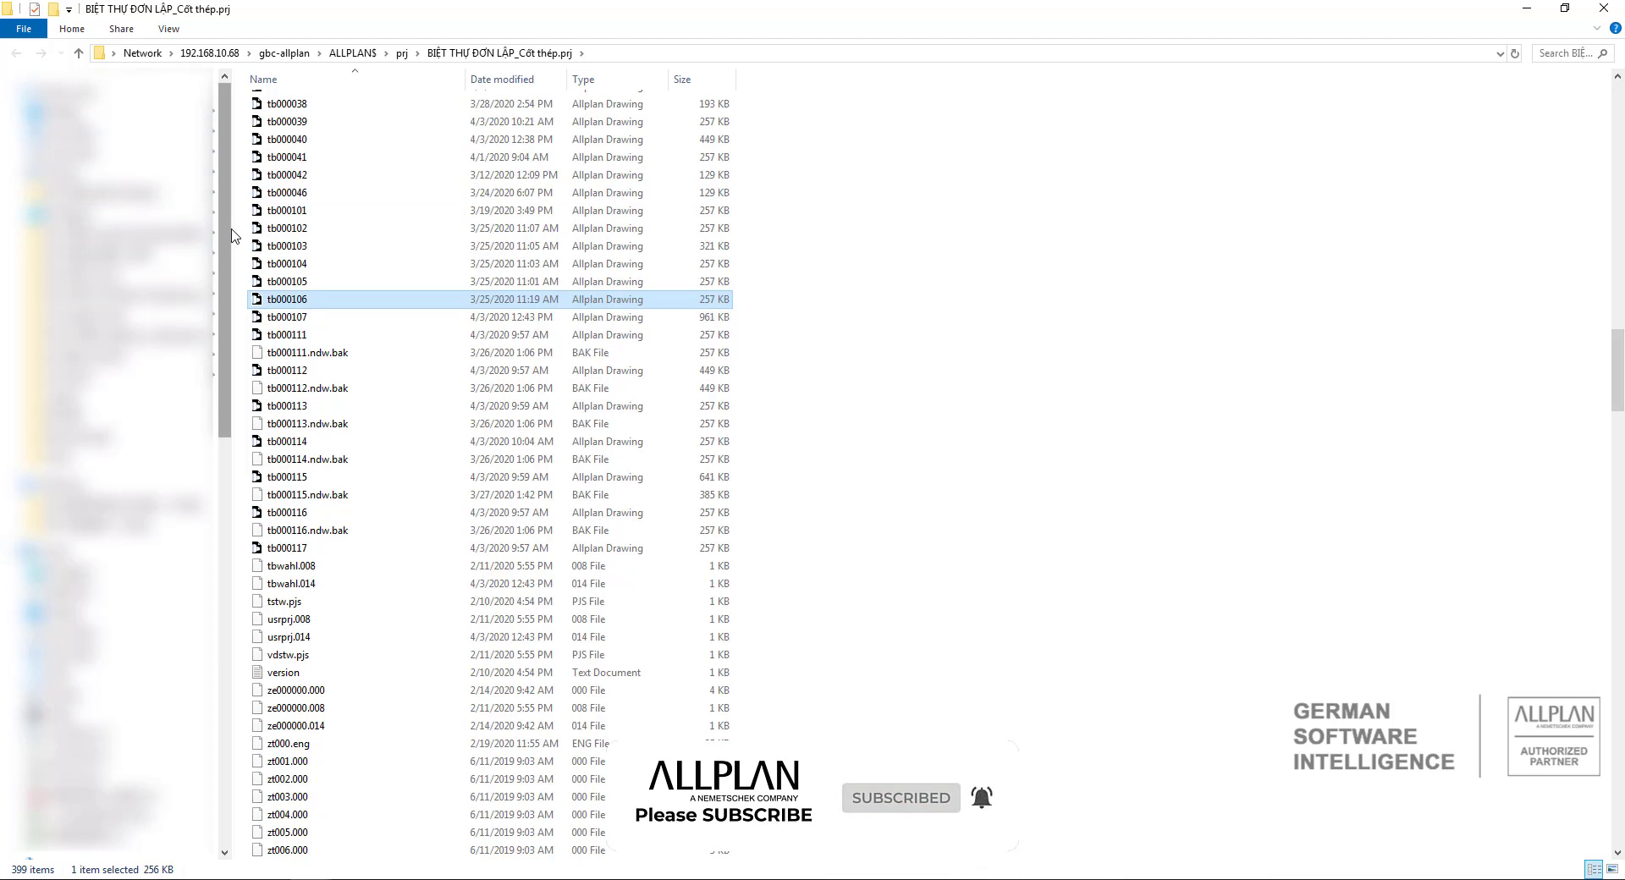
left_click(68, 113)
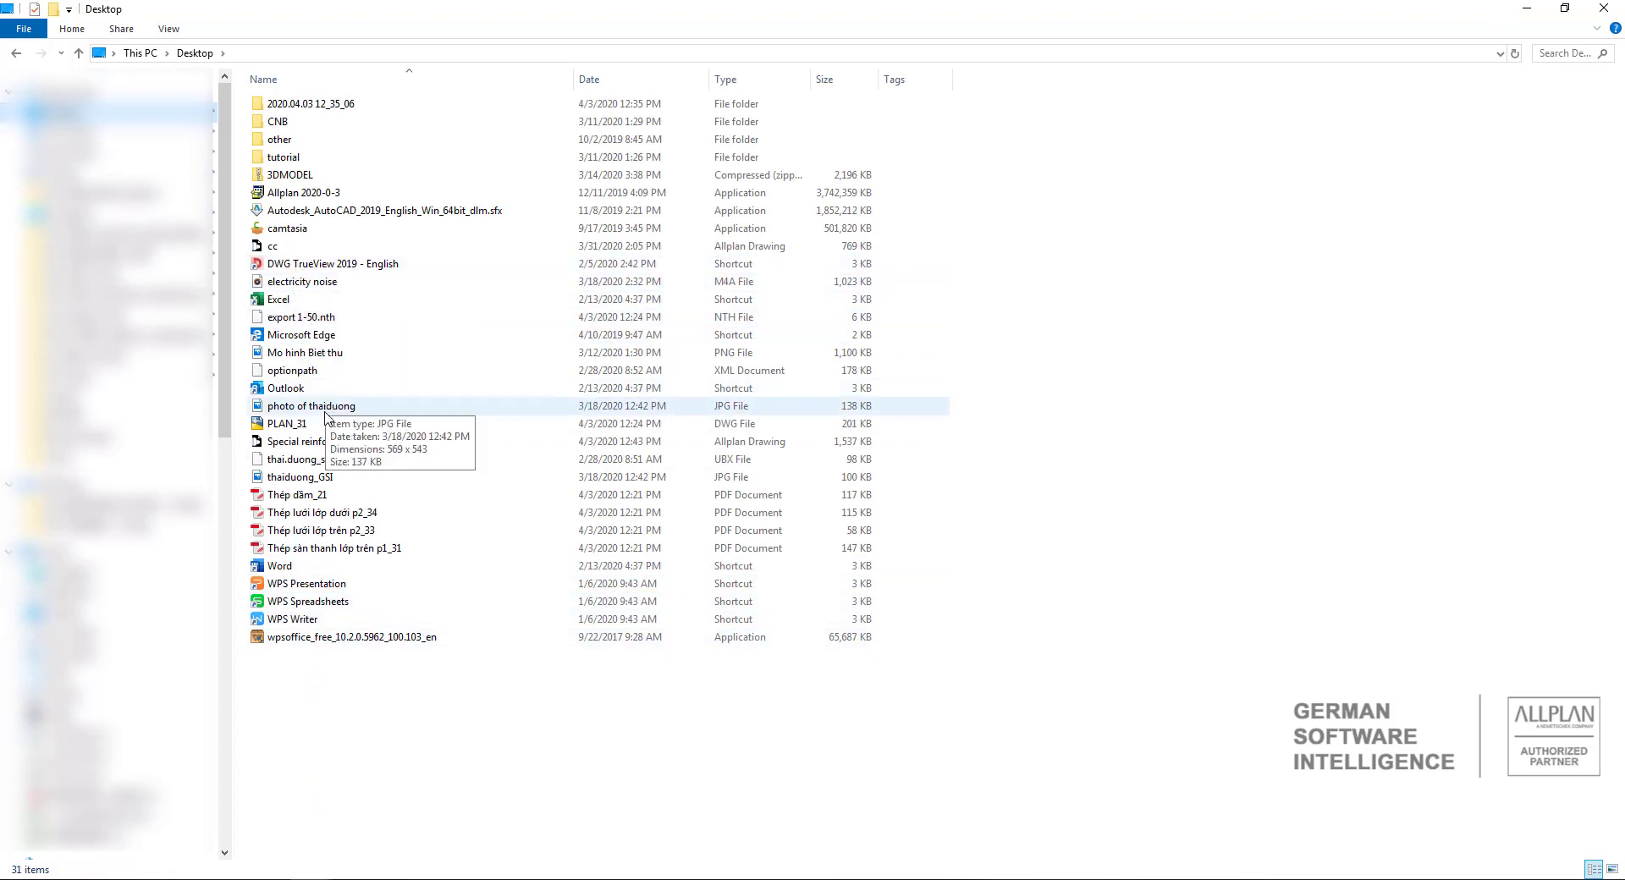
left_click(371, 443)
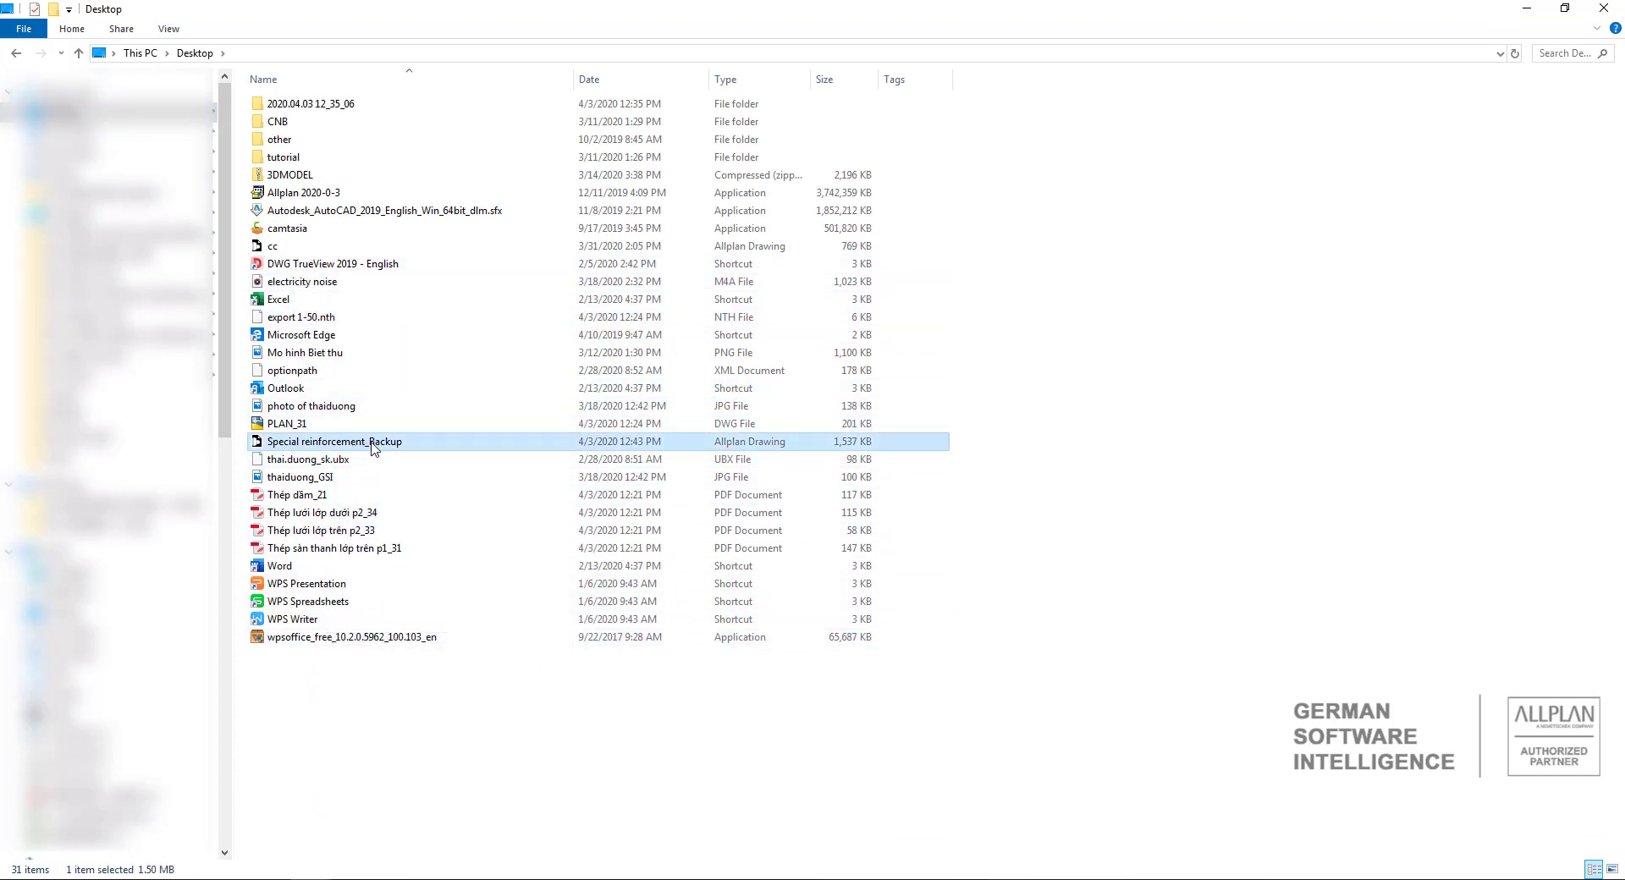
left_click(376, 443)
key("ctrl+v")
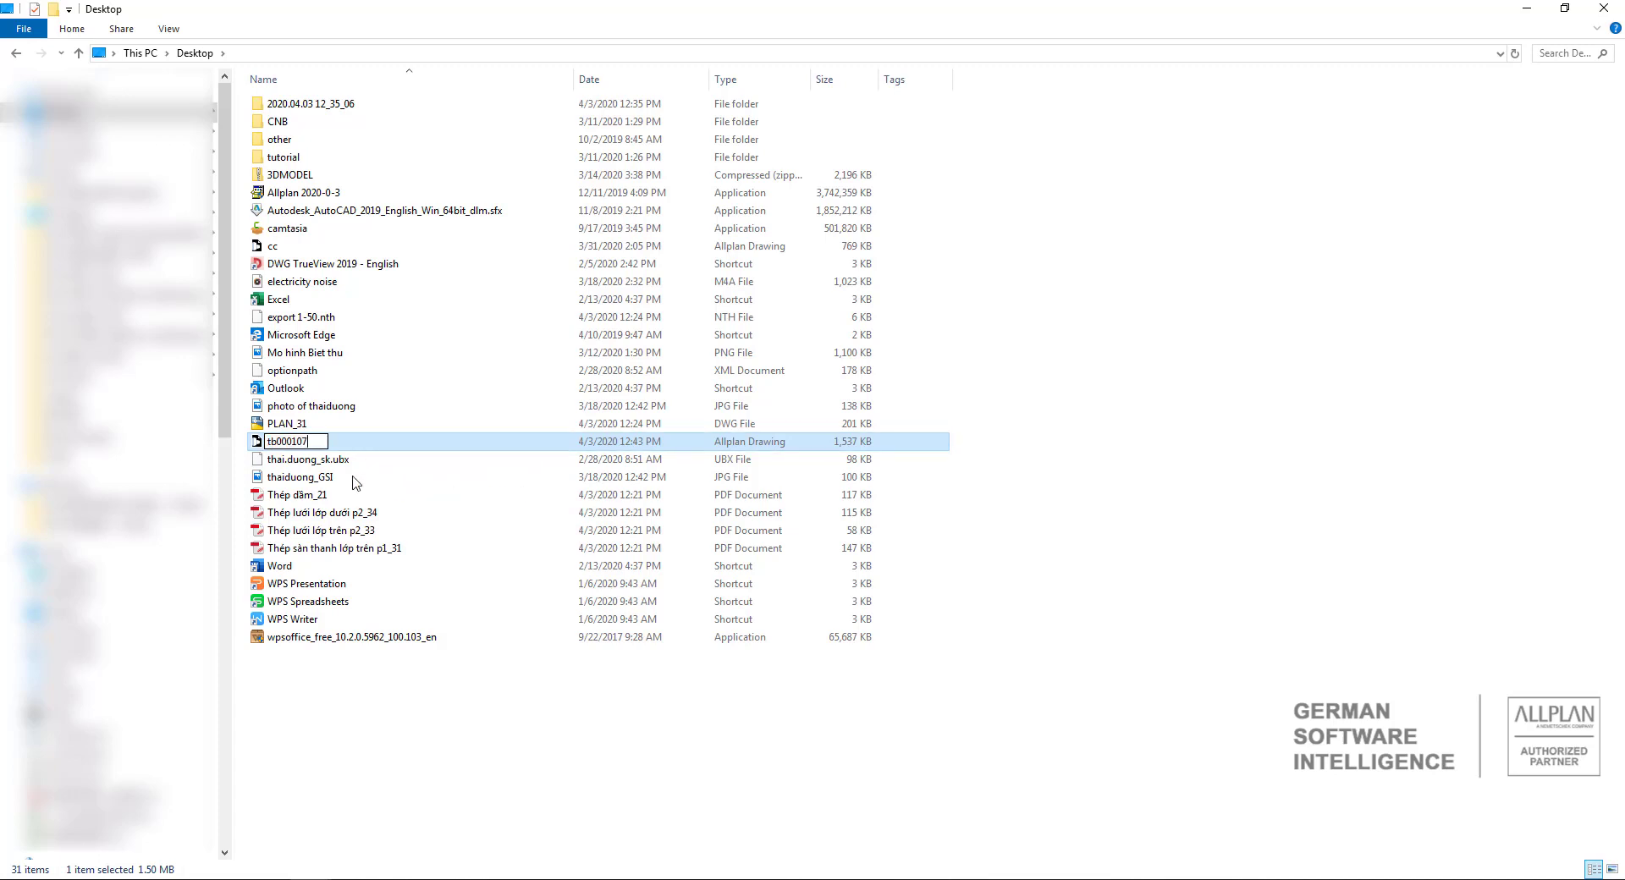
left_click(326, 701)
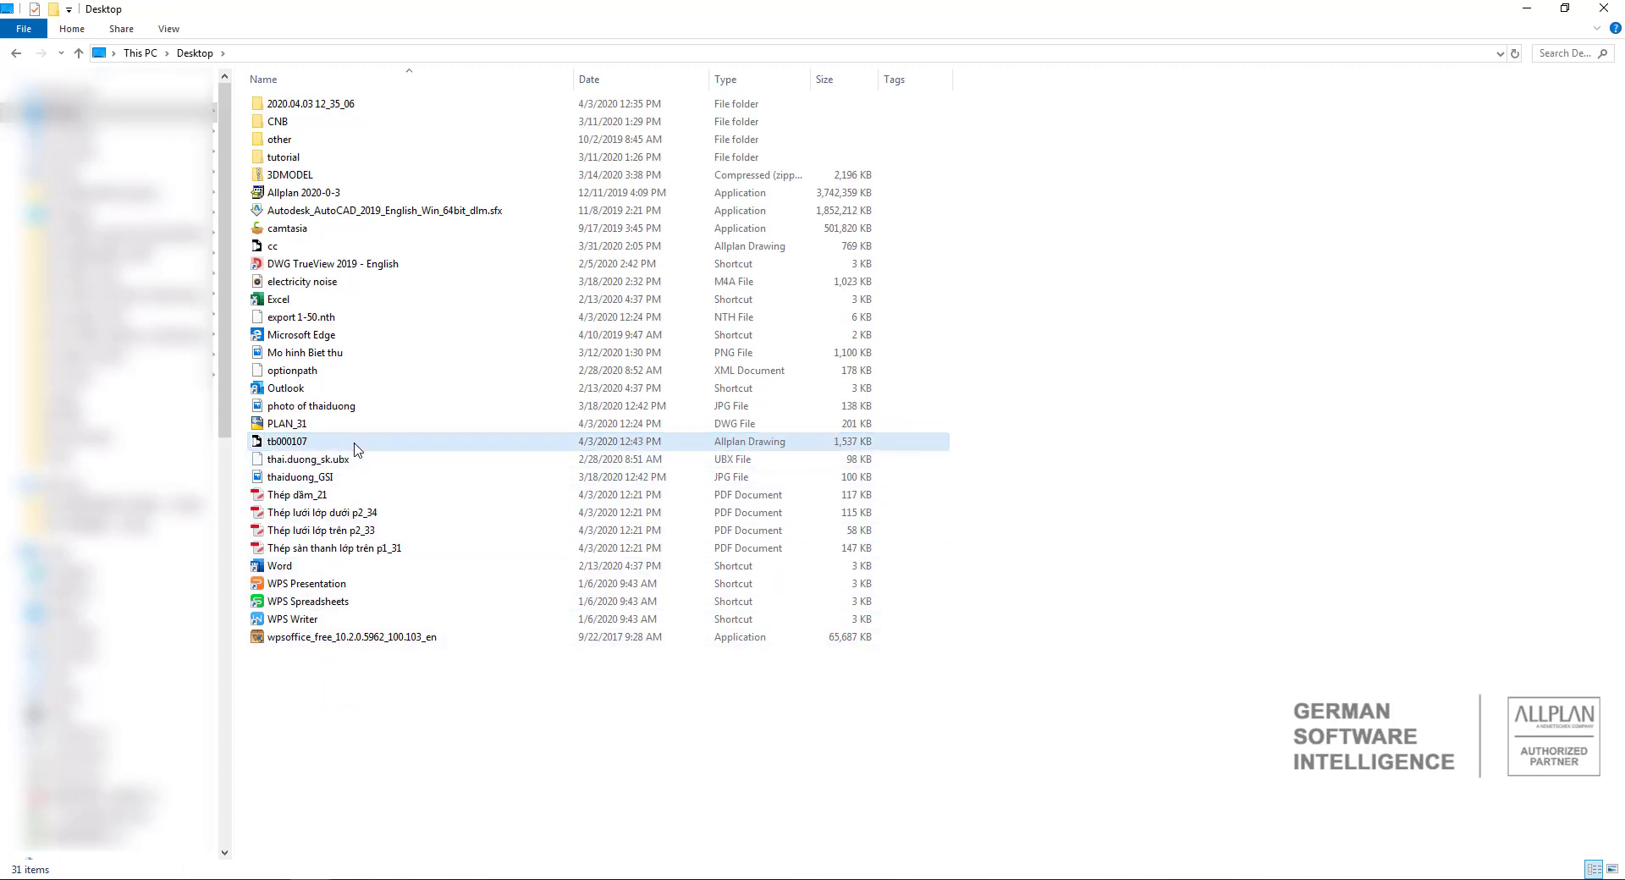
Copy tb000107 from the Desktop into the BIỆT THỰ ĐƠN LẬP_Cốt thép.prj folder, replacing the existing file.
left_click(356, 443)
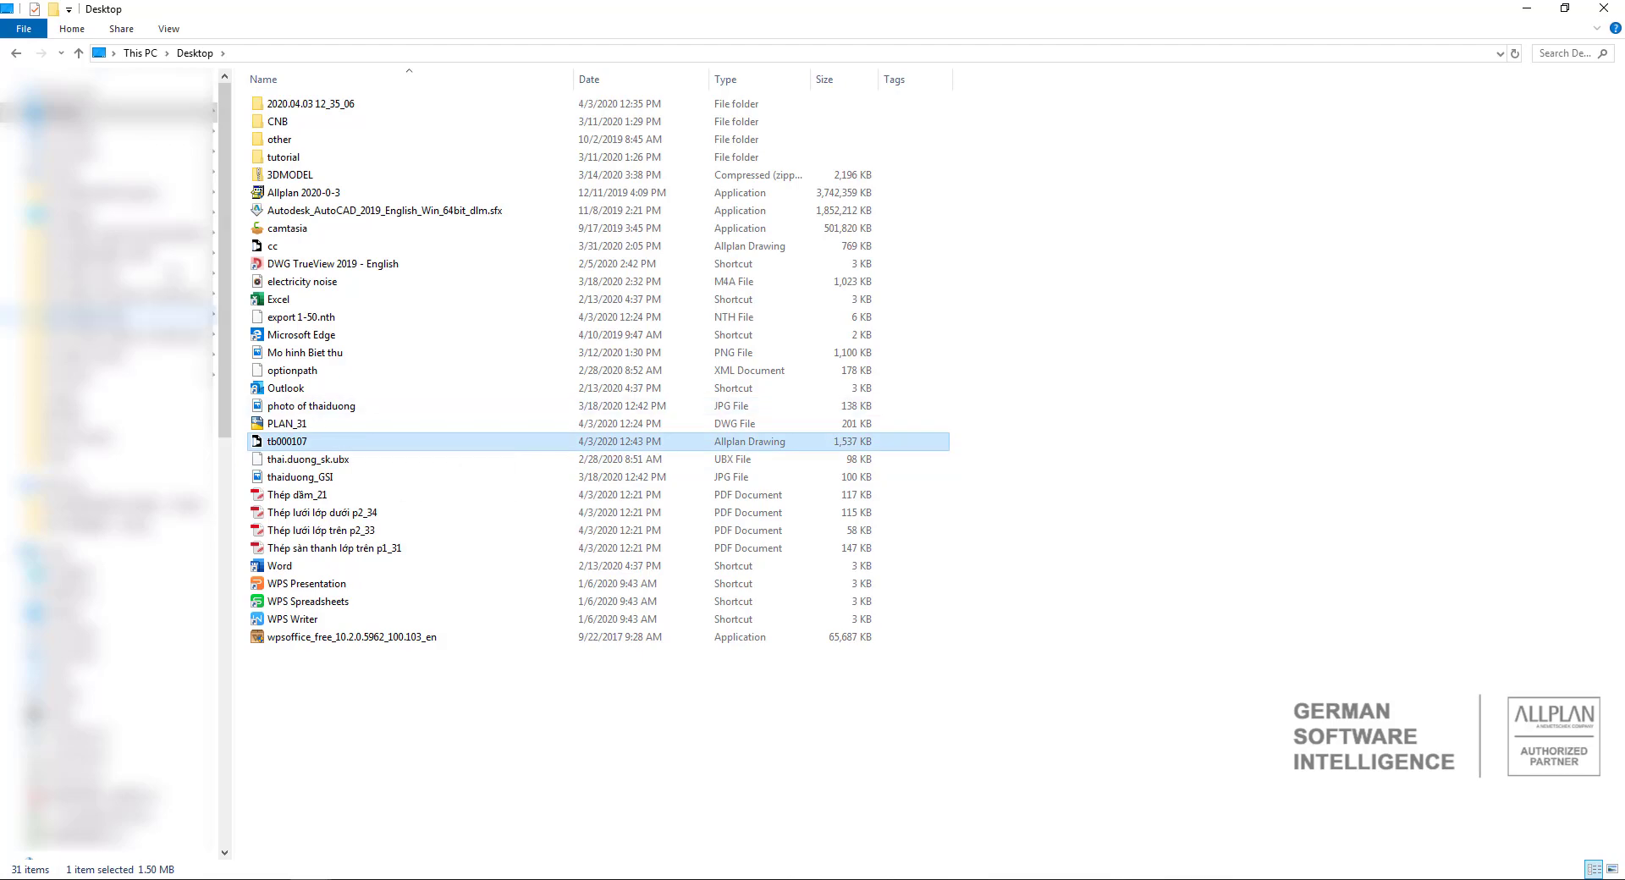
left_click(16, 58)
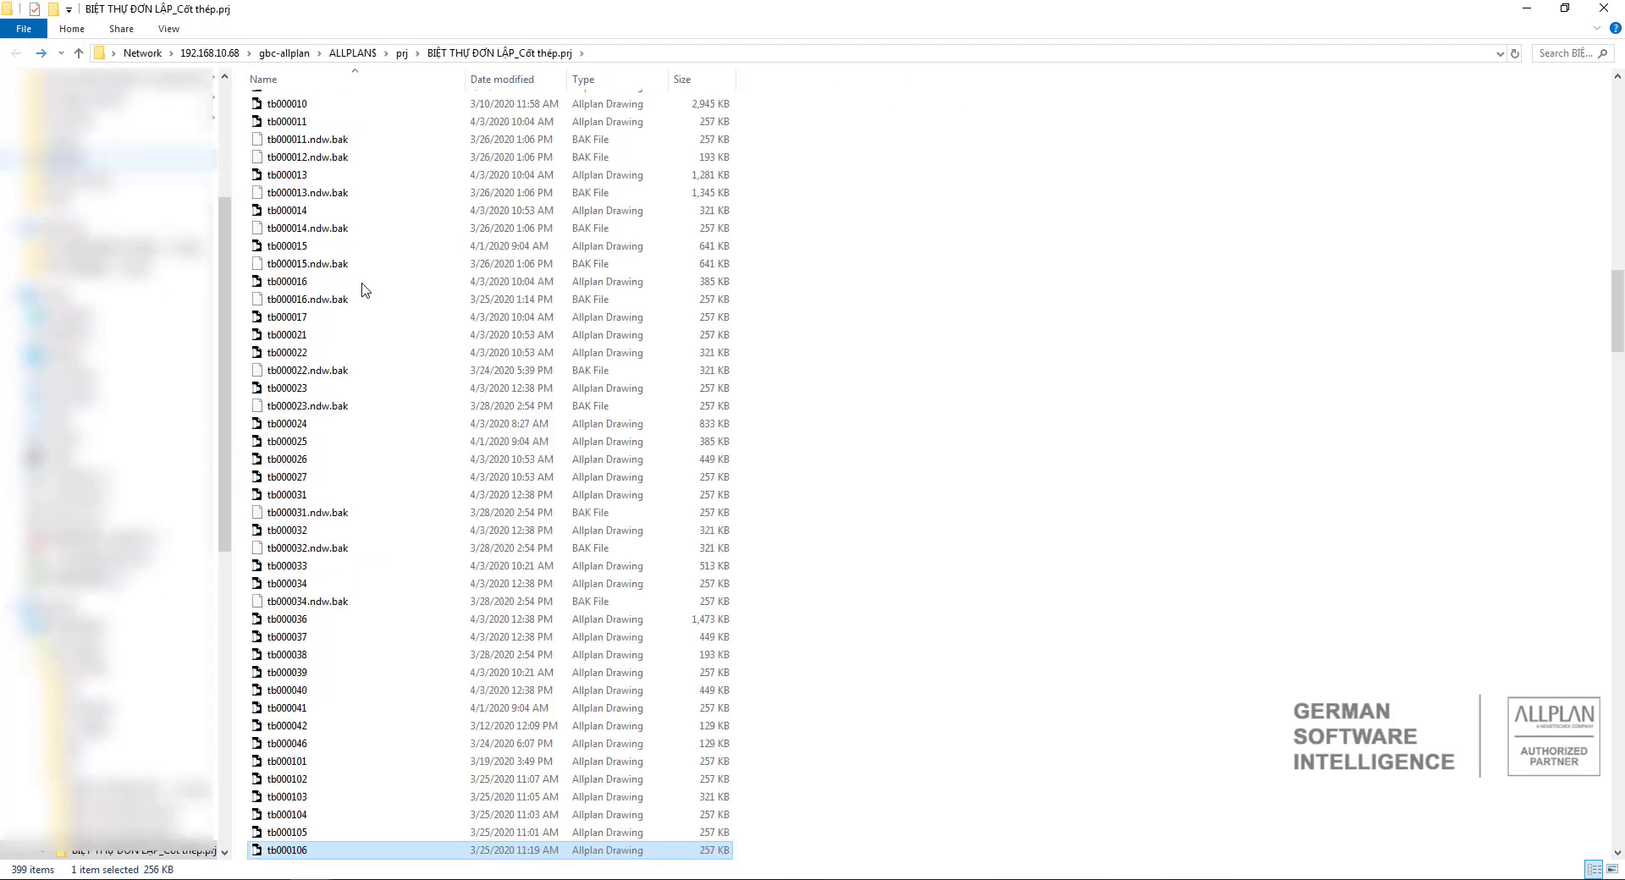
scroll(537, 482, "down", 7)
scroll(619, 518, "down", 1)
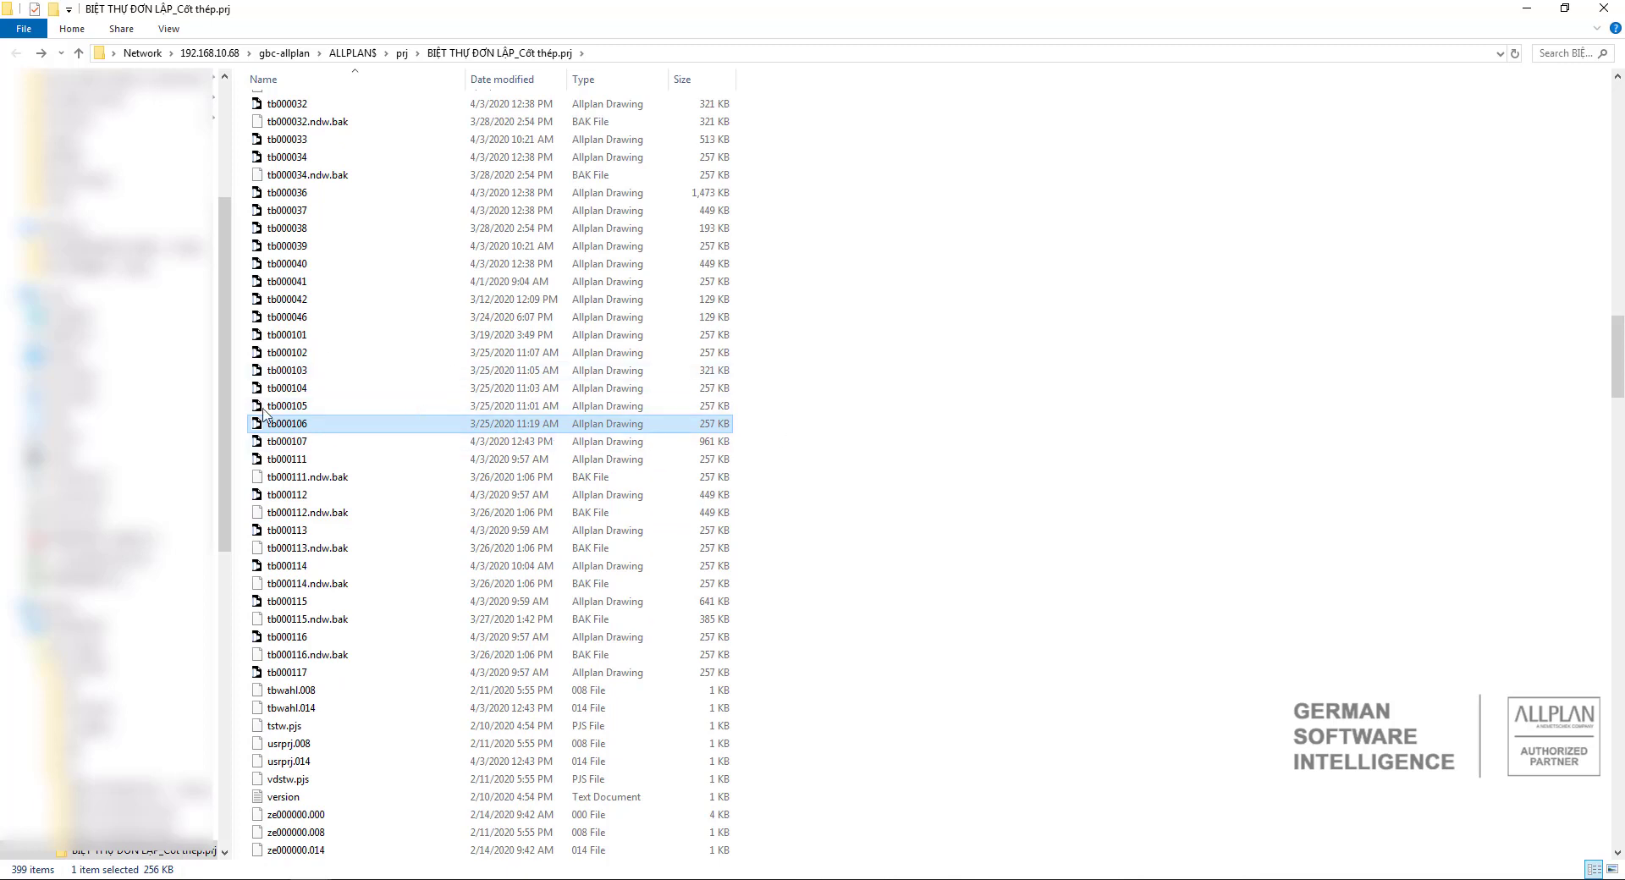
left_click(1034, 525)
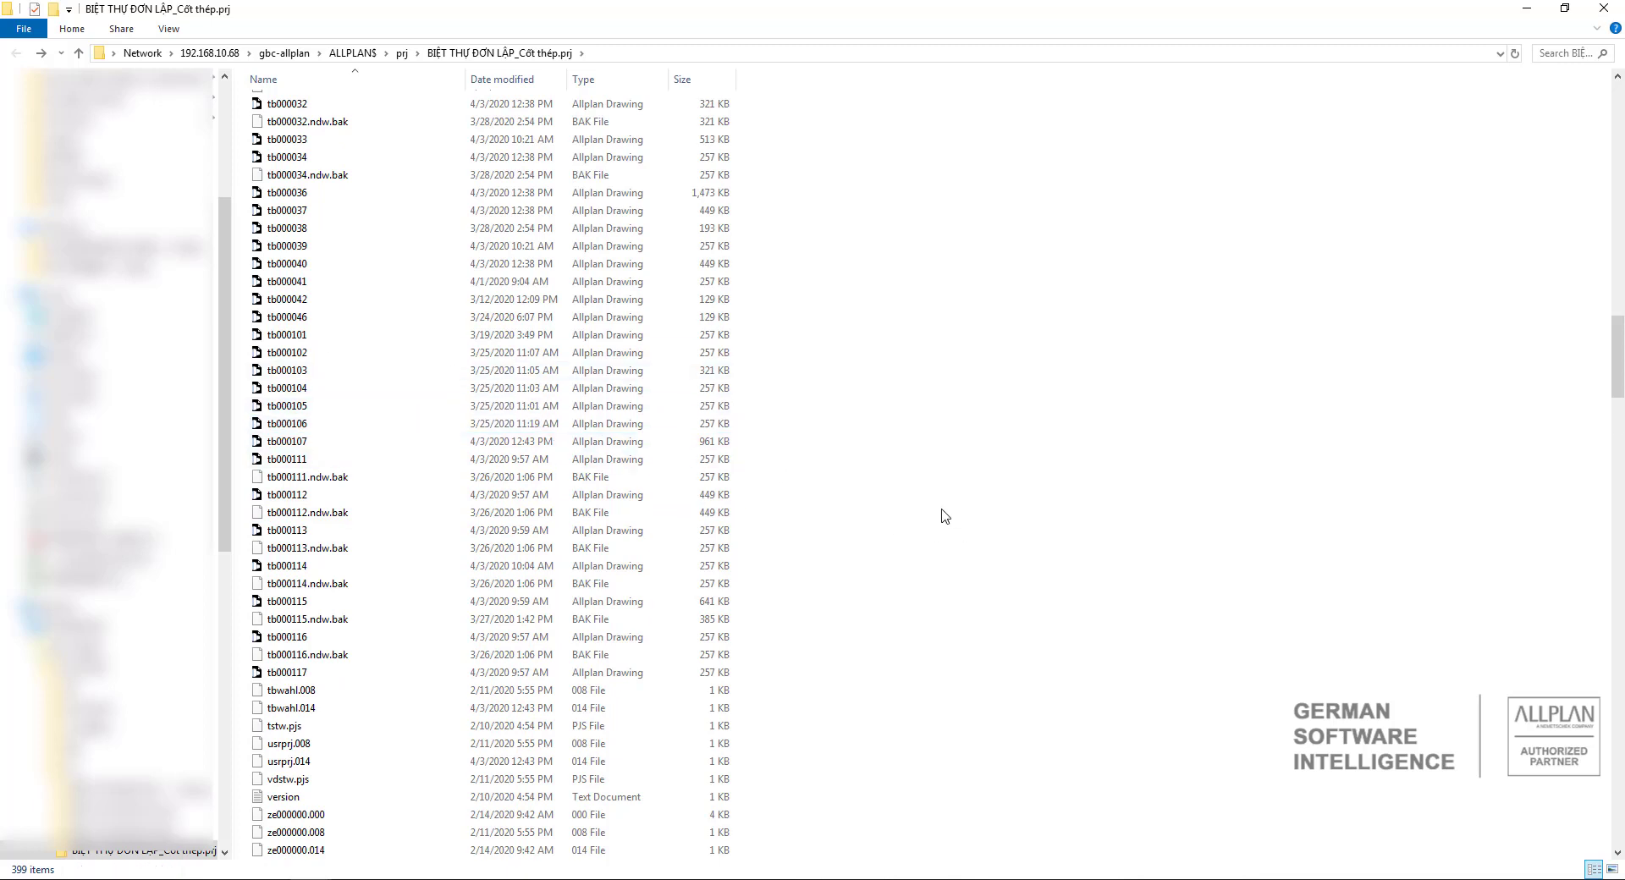
key("ctrl+v")
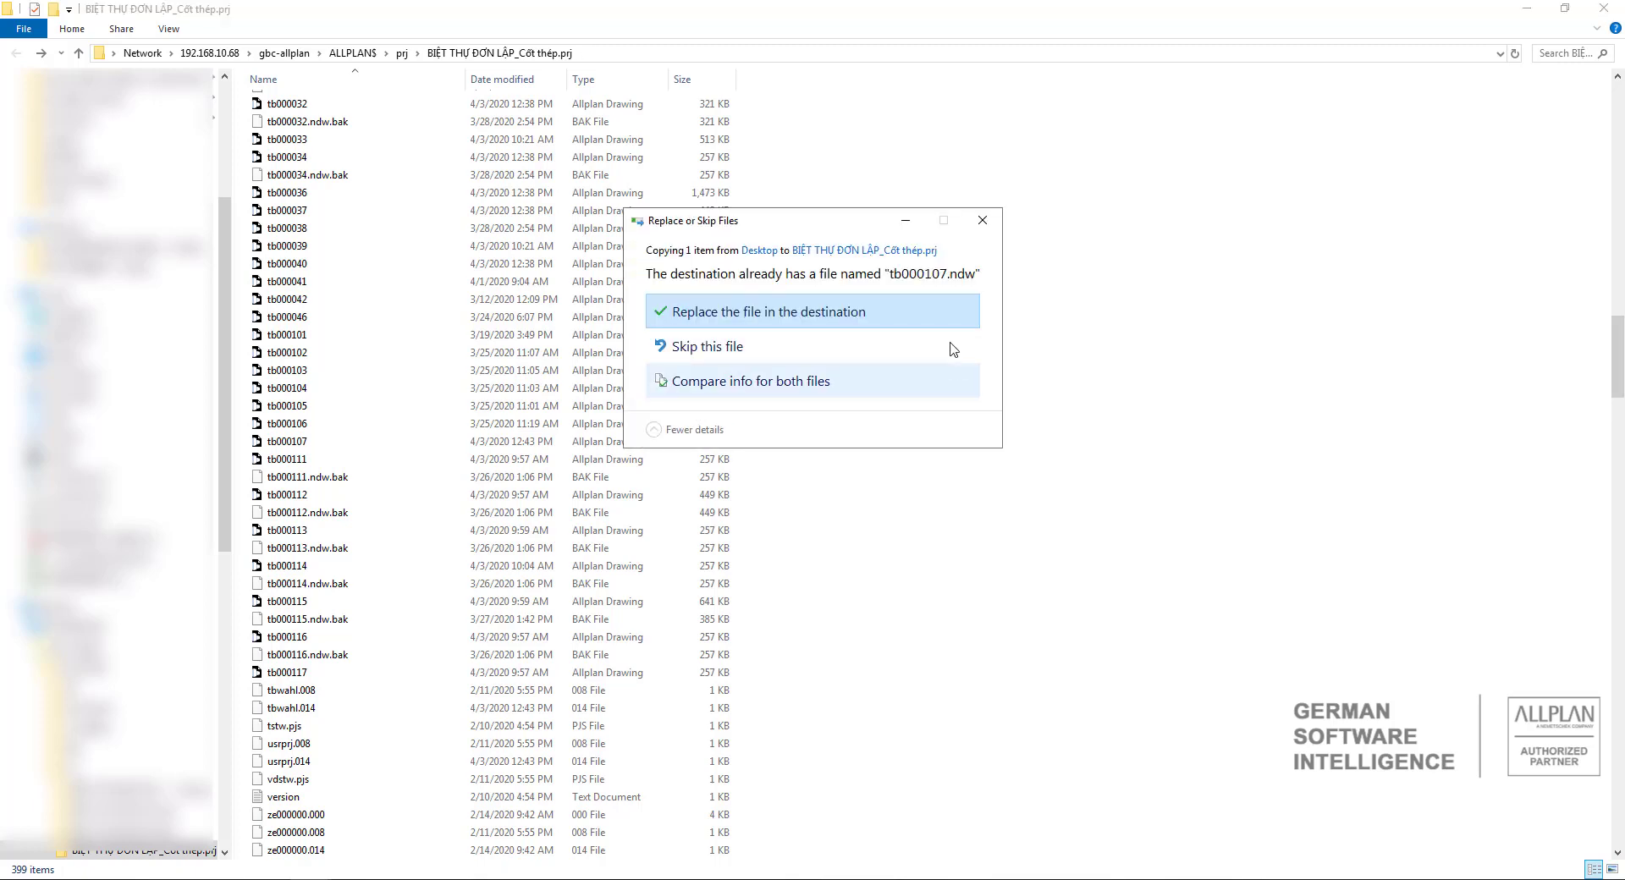
left_click(898, 319)
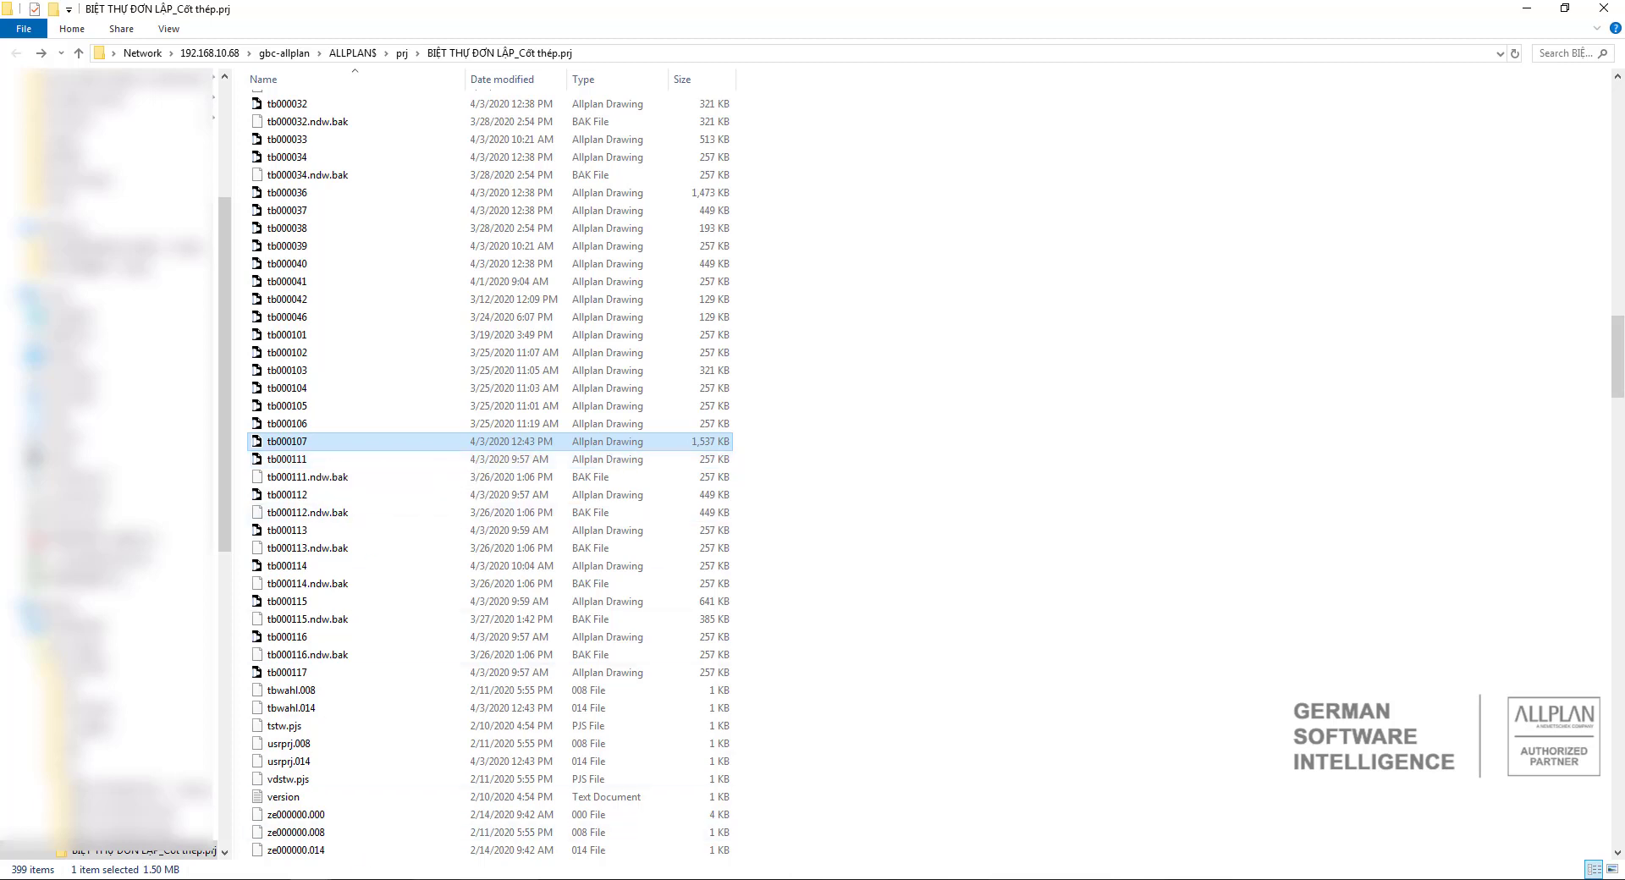
Switch back to Allplan, open the project BIỆT THỰ ĐƠN LẬP_Cốt thép and inspect the reinforcement drawings in the plan view.
left_click(636, 879)
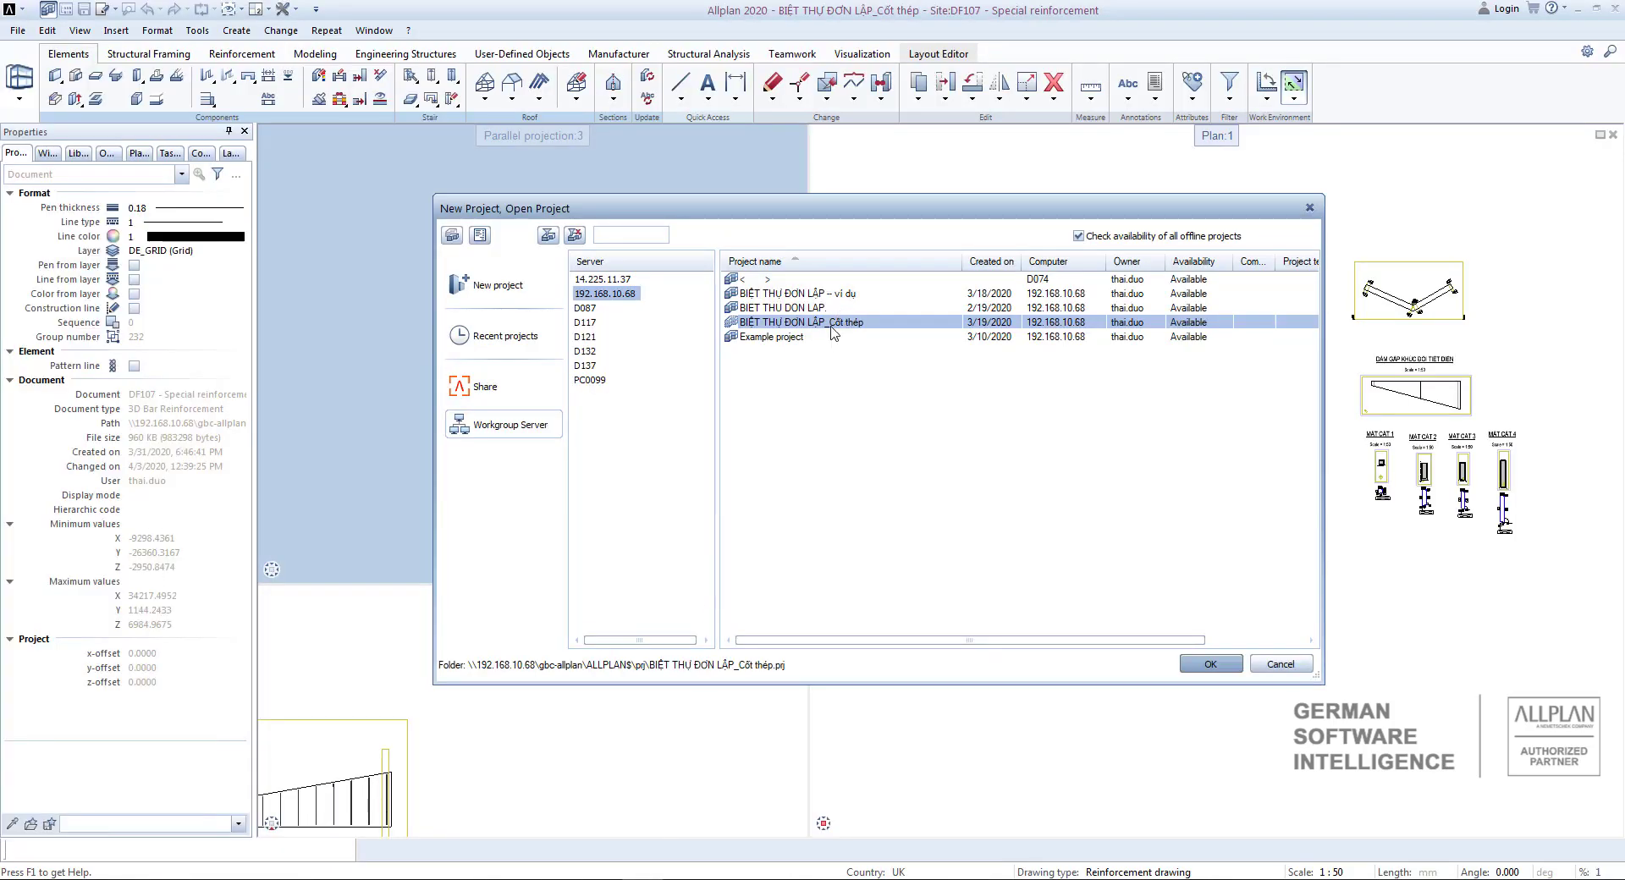
left_click(1224, 667)
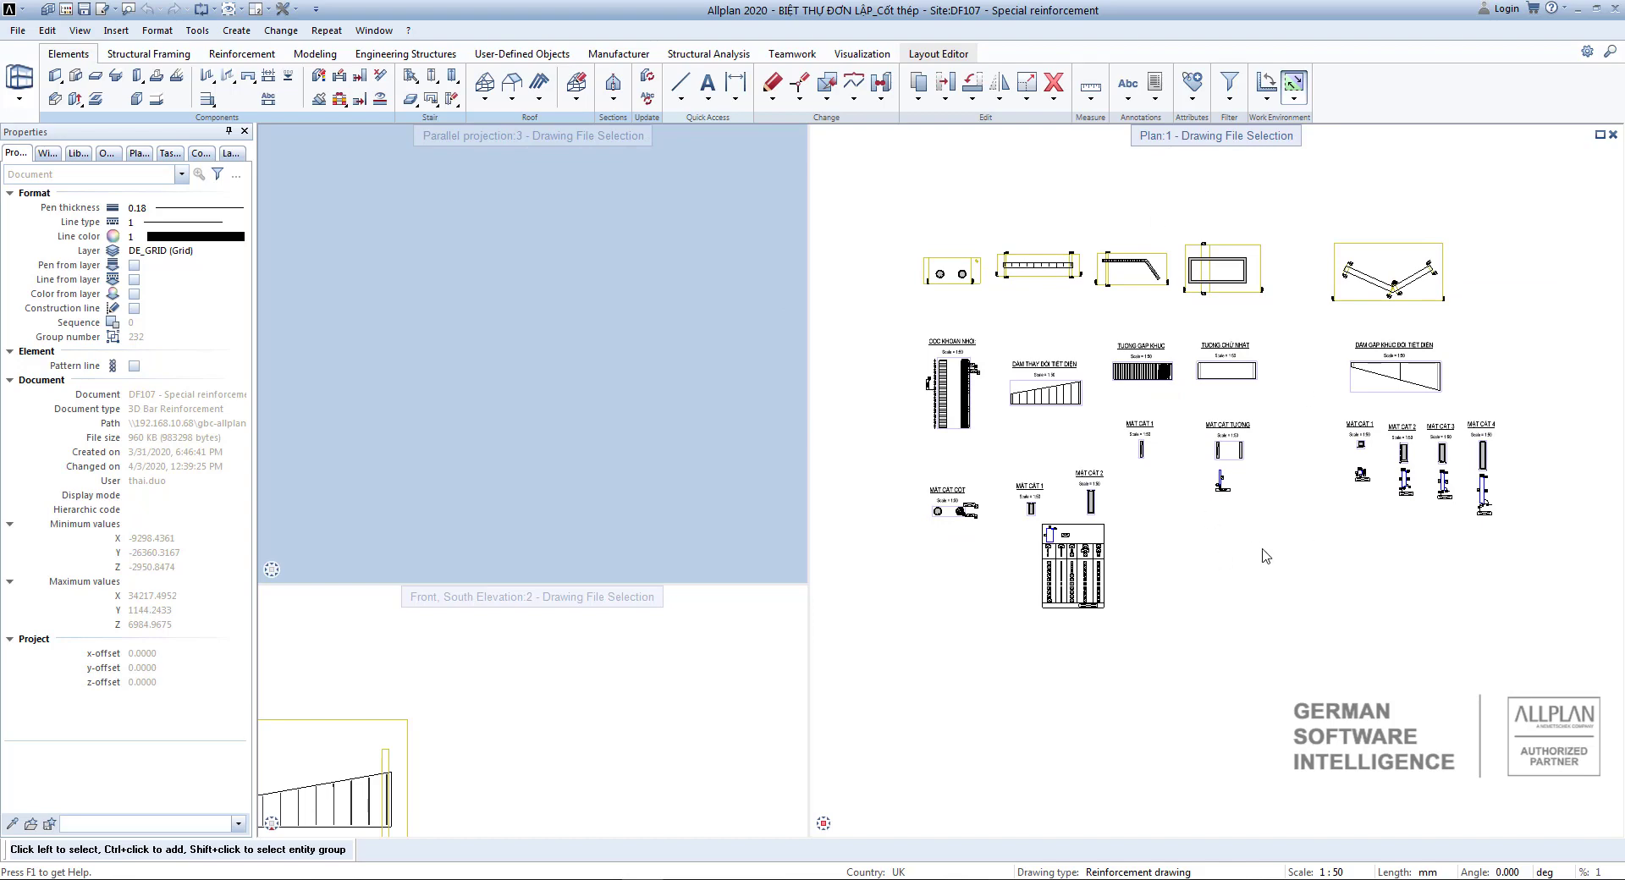
scroll(1261, 584, "up", 2)
middle_click_drag(1178, 621, 1172, 549)
scroll(1201, 542, "down", 3)
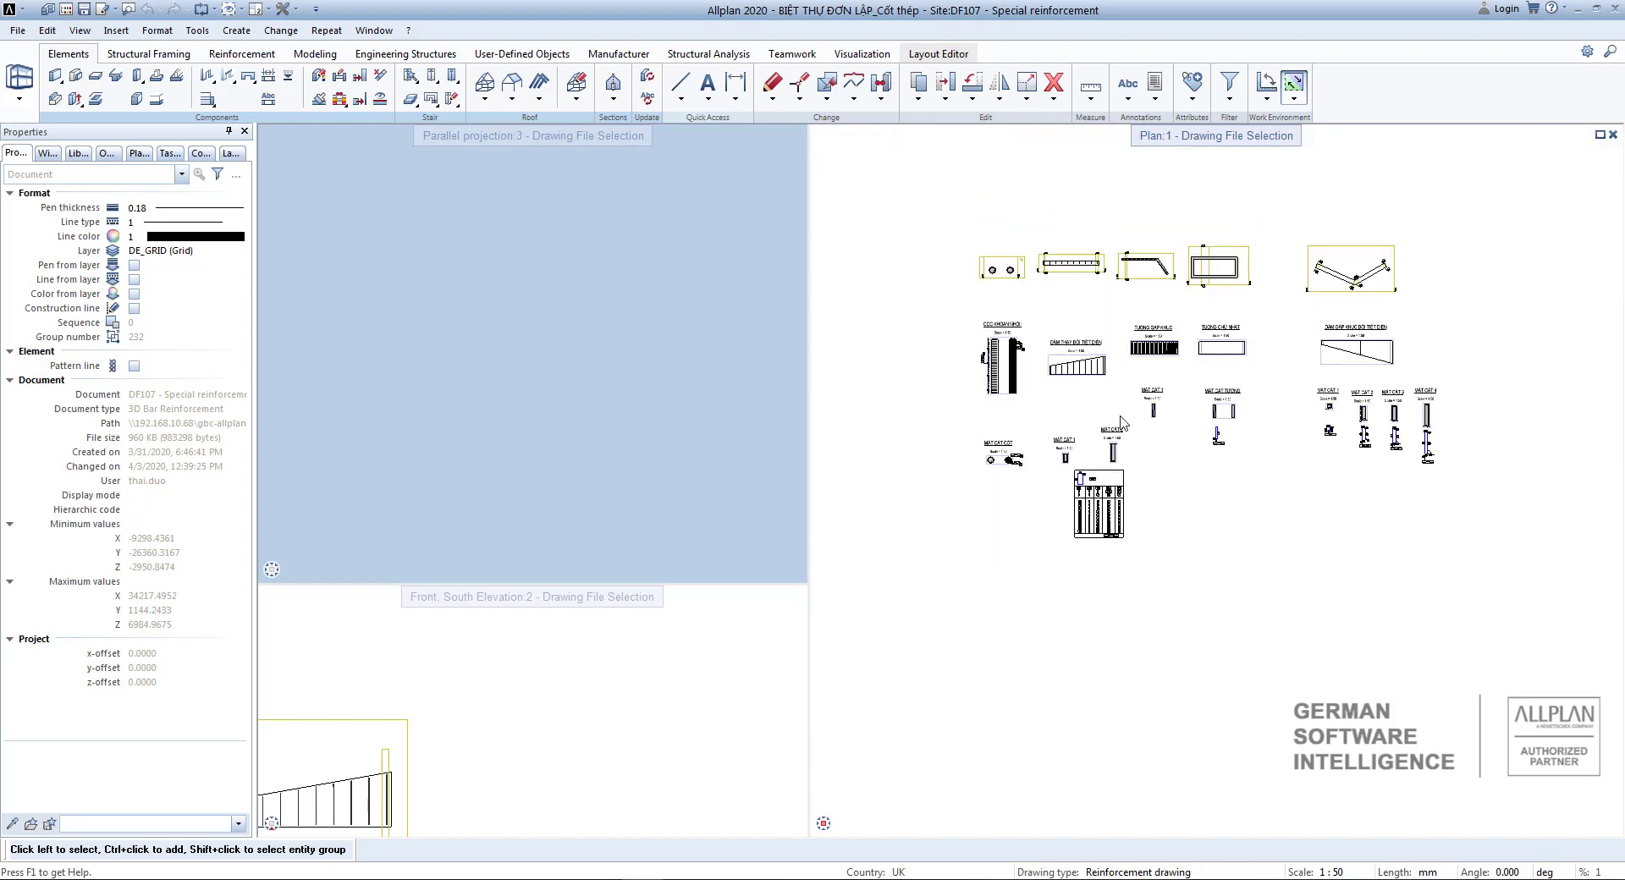
scroll(1169, 469, "up", 1)
middle_click_drag(1177, 477, 1189, 488)
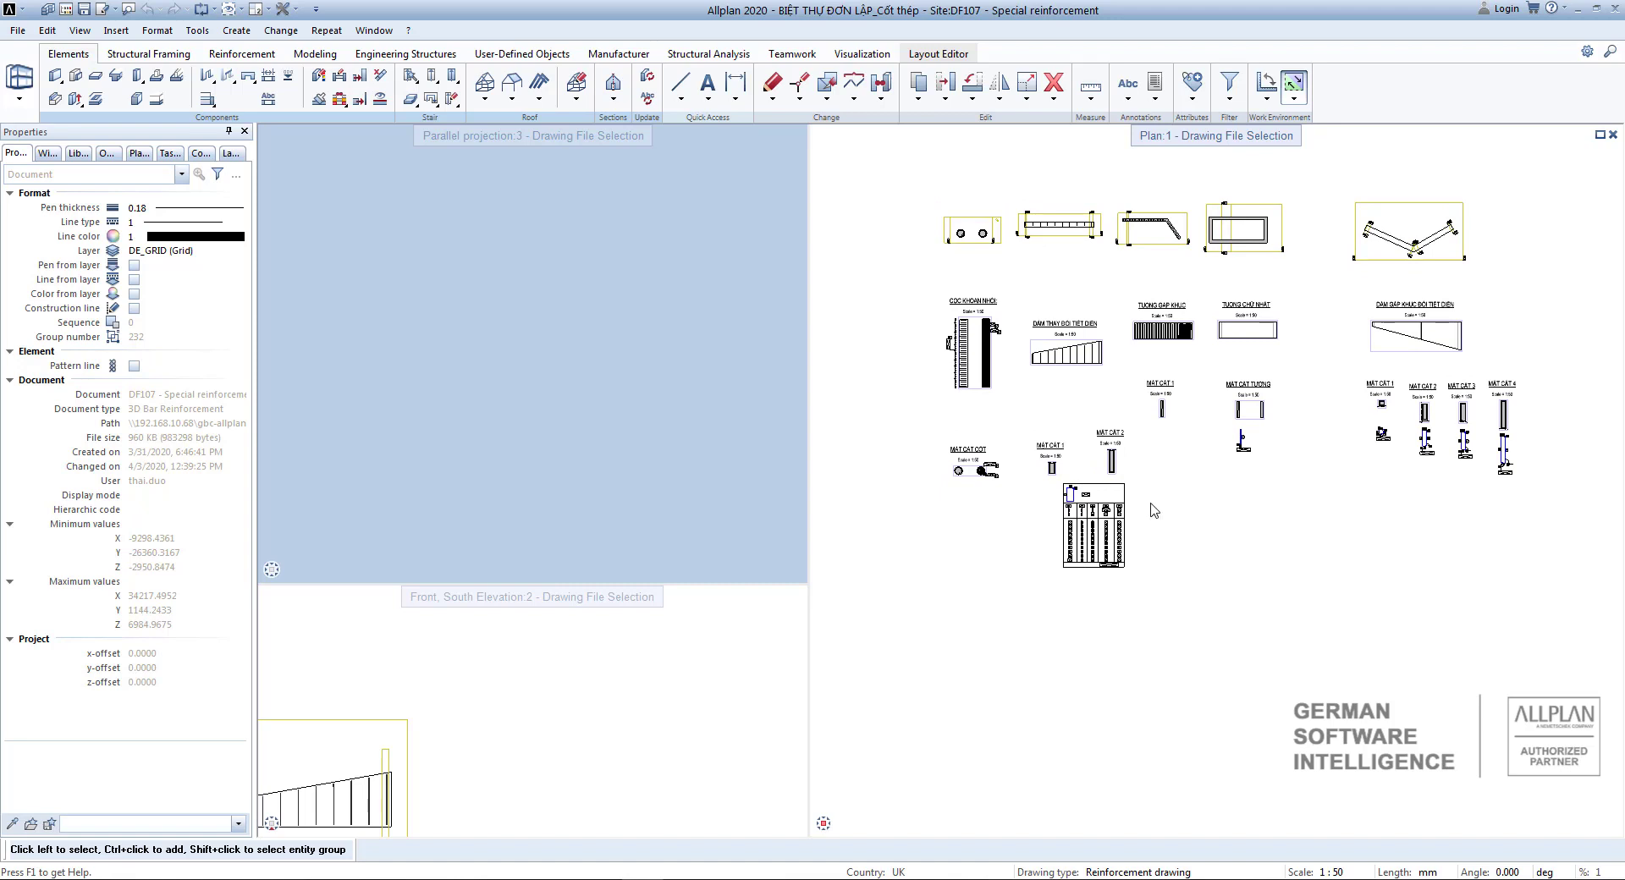
mouse_move(1132, 526)
Create a project backup of BIỆT THỰ ĐƠN LẬP_Cốt thép in ZIP format, named BK_200403, in the BK folder.
left_click(49, 10)
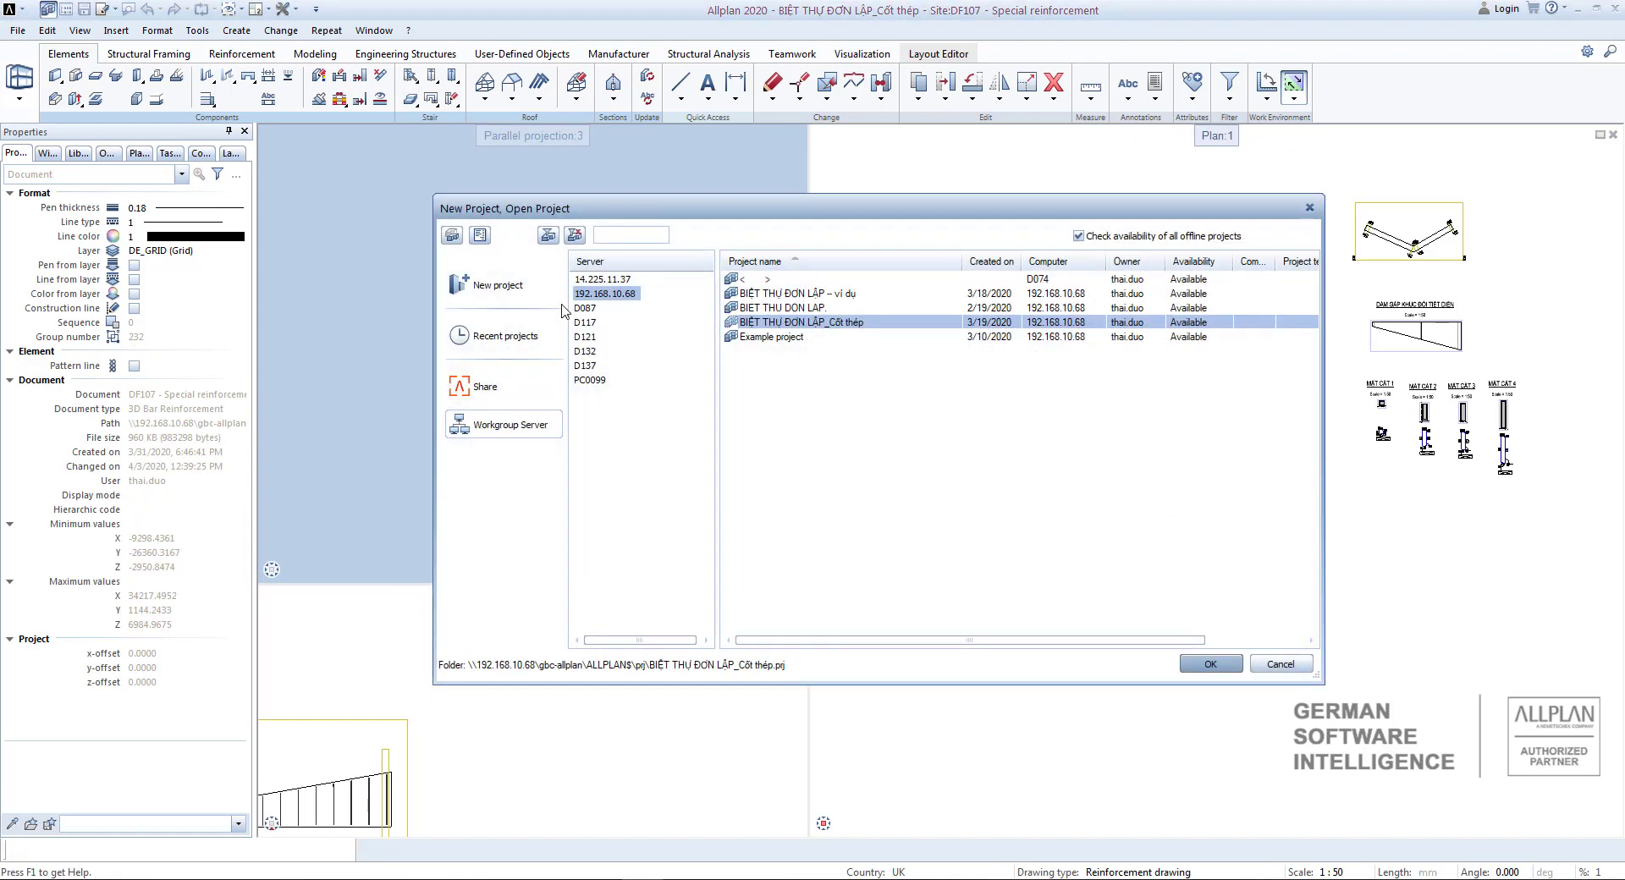
right_click(819, 327)
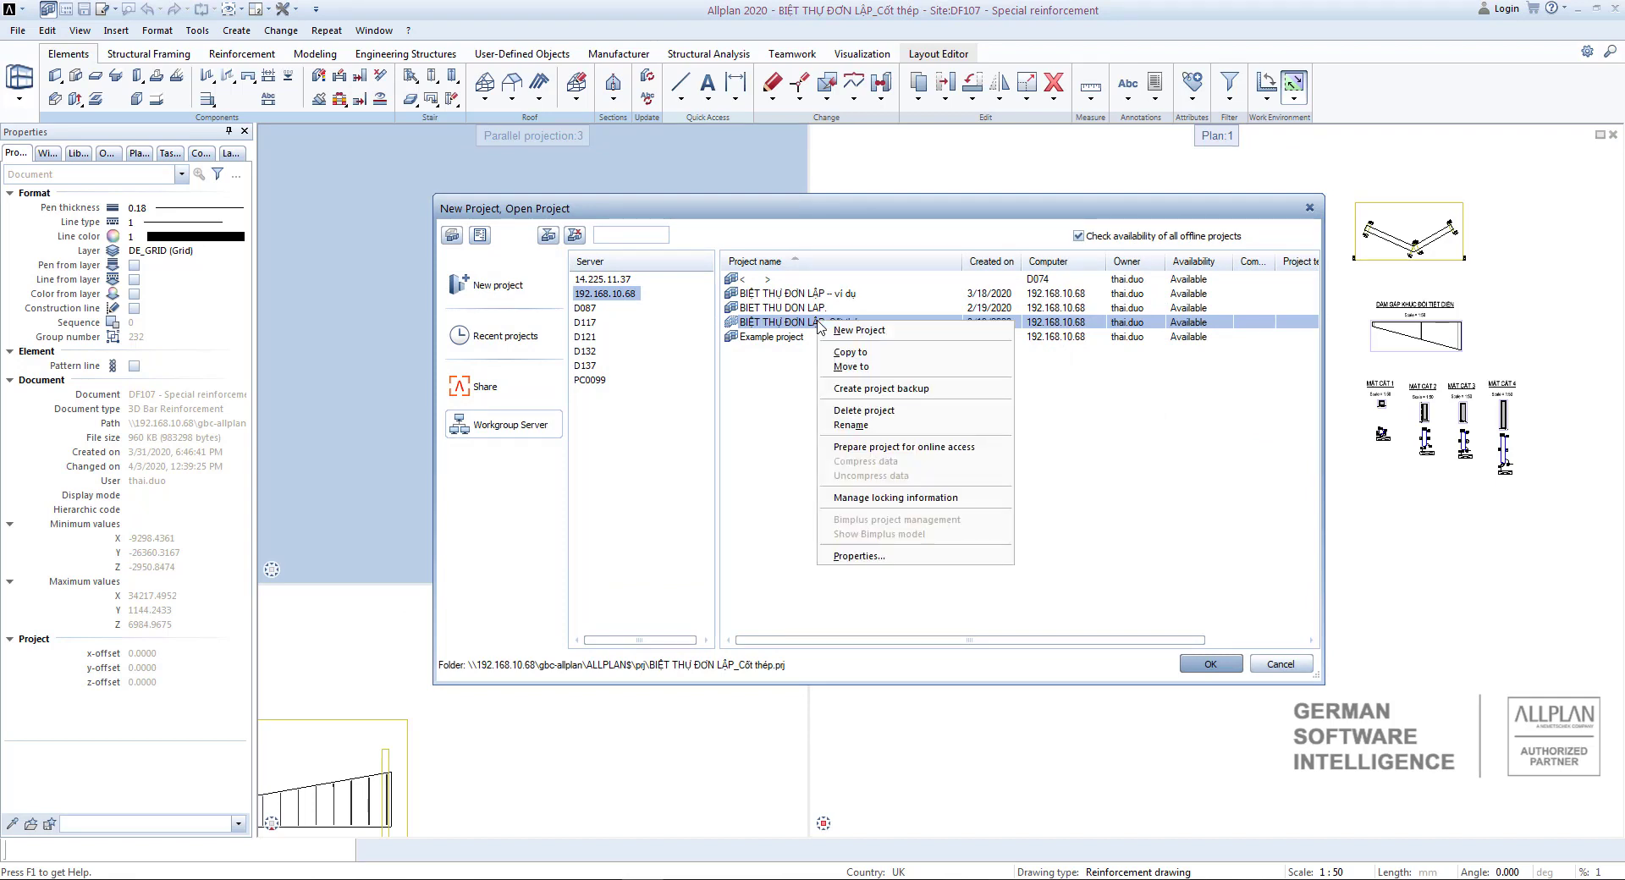
left_click(883, 391)
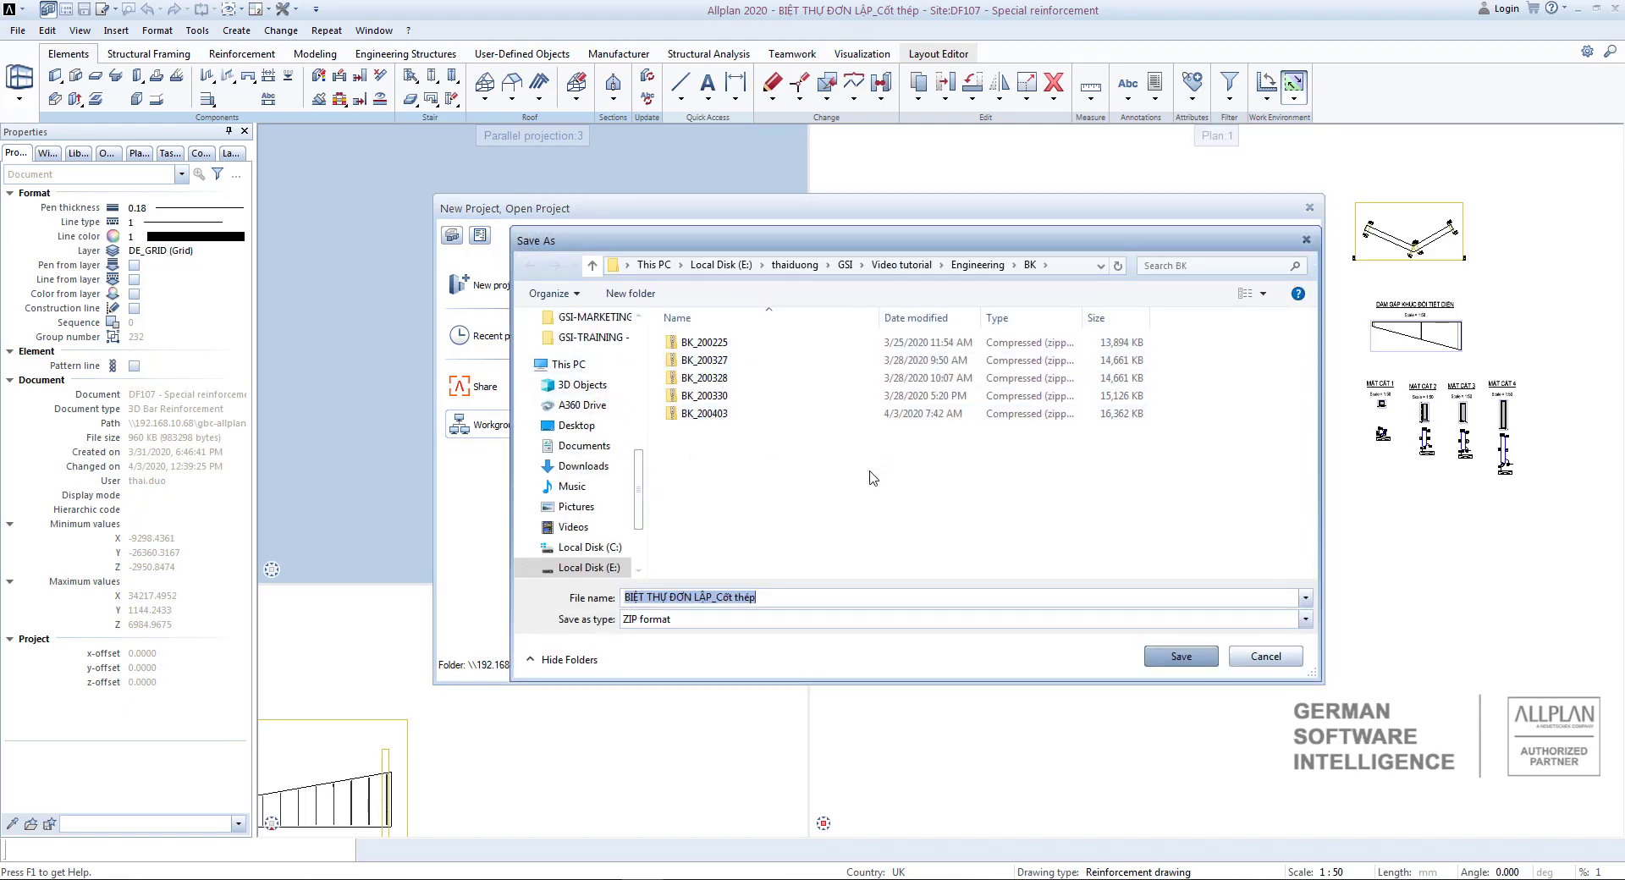
left_click_drag(778, 596, 551, 596)
type("BK_200403")
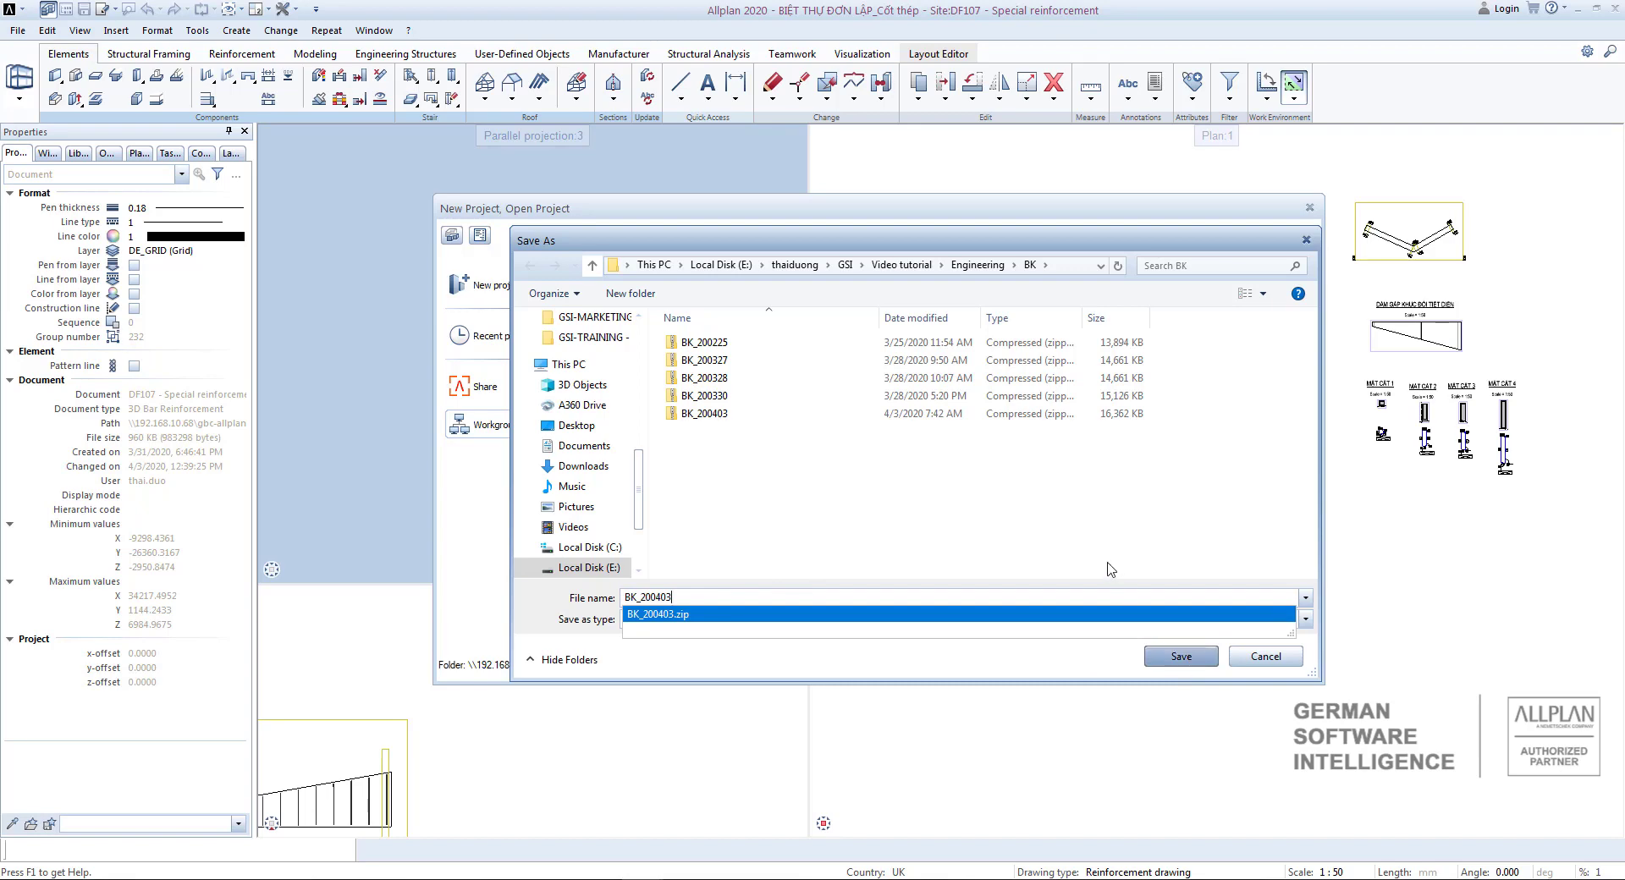
left_click(1182, 656)
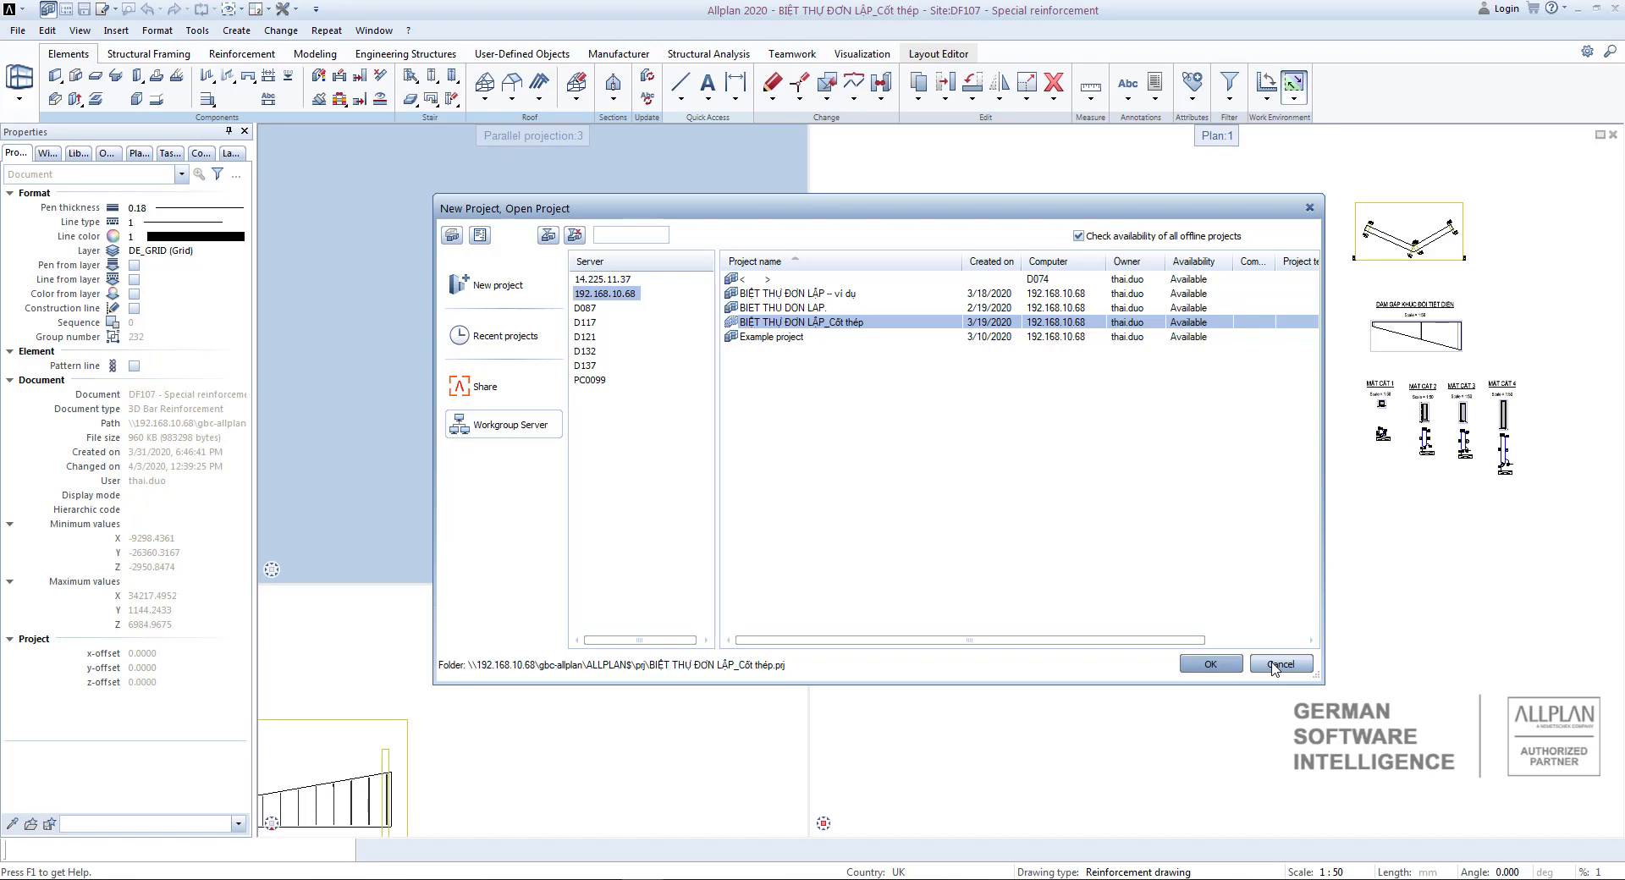
left_click(1275, 666)
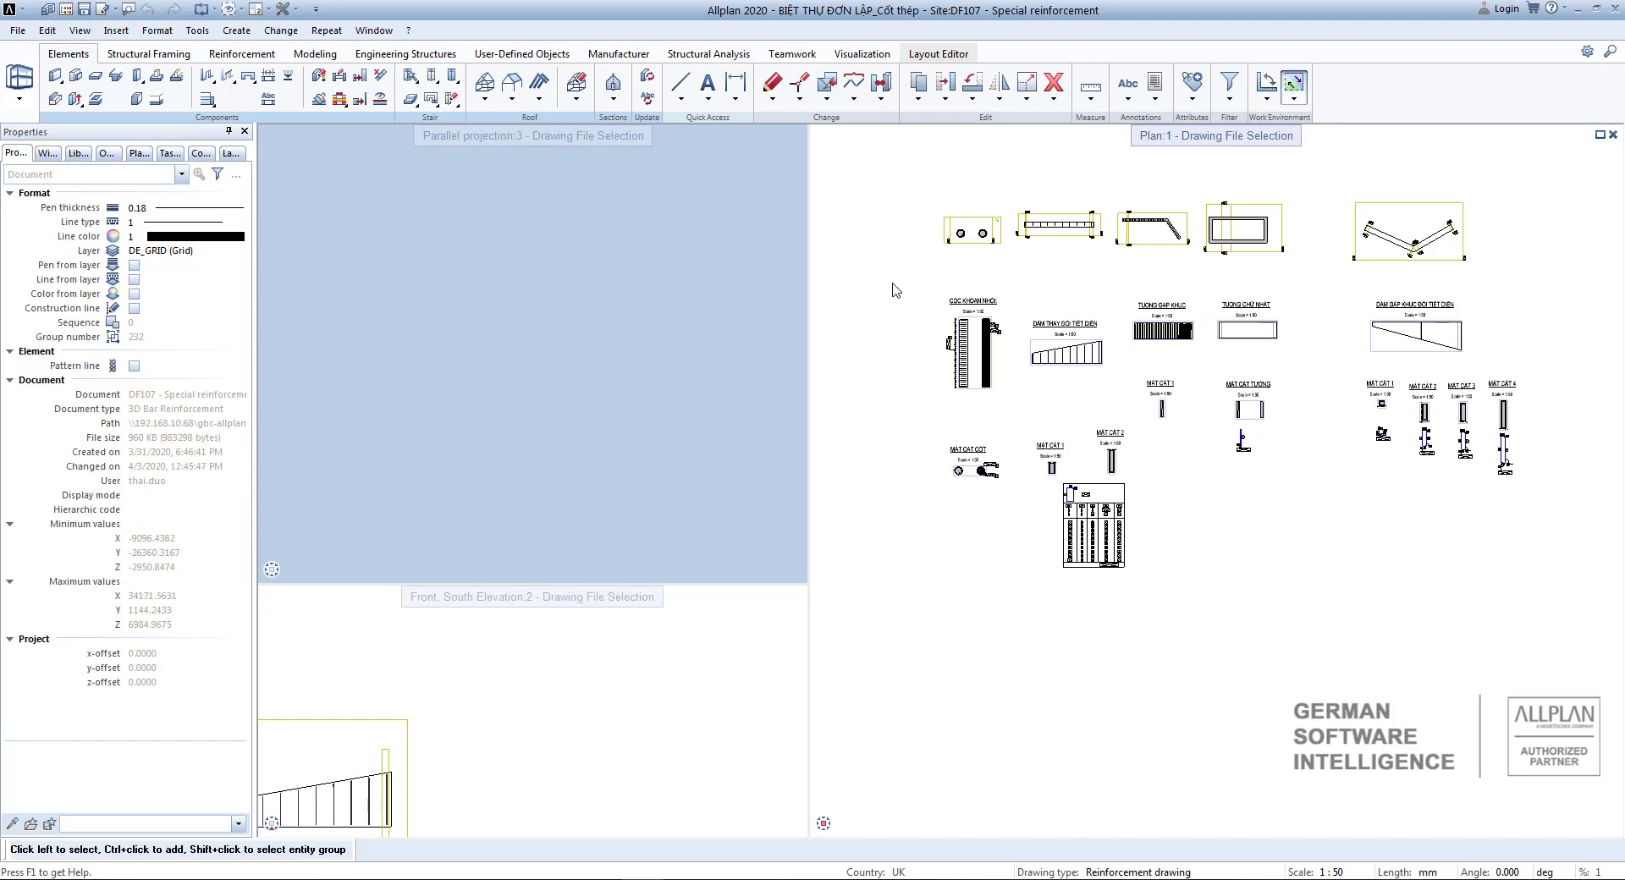
Reopen the project BIỆT THỰ ĐƠN LẬP_Cốt thép and close its folder window in File Explorer.
left_click(49, 10)
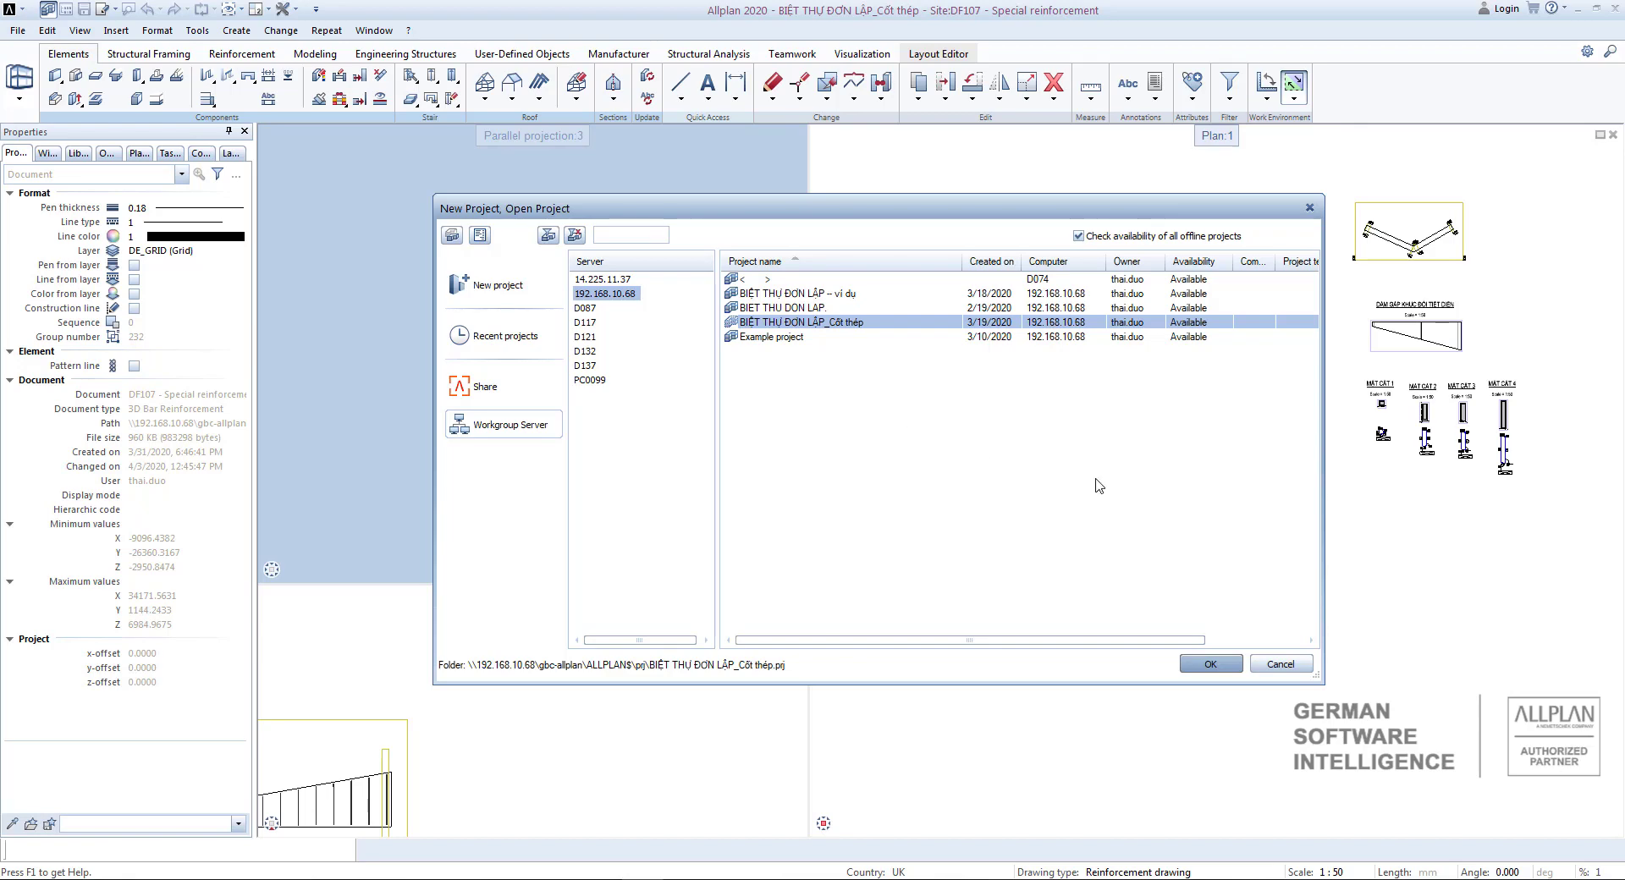
left_click(1217, 663)
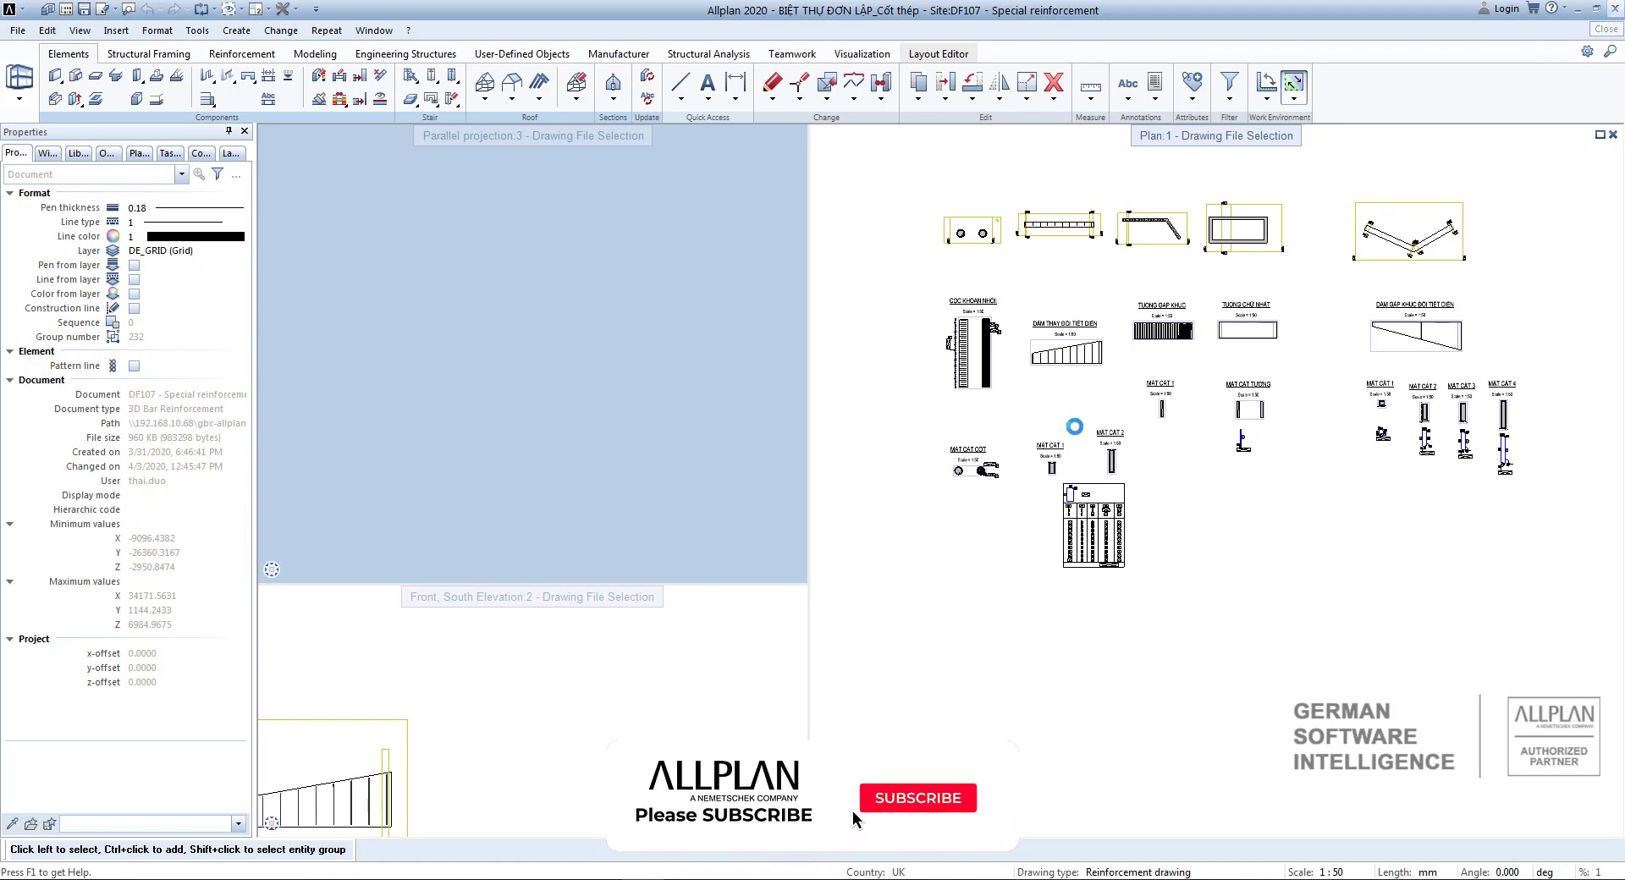
key("alt+Tab")
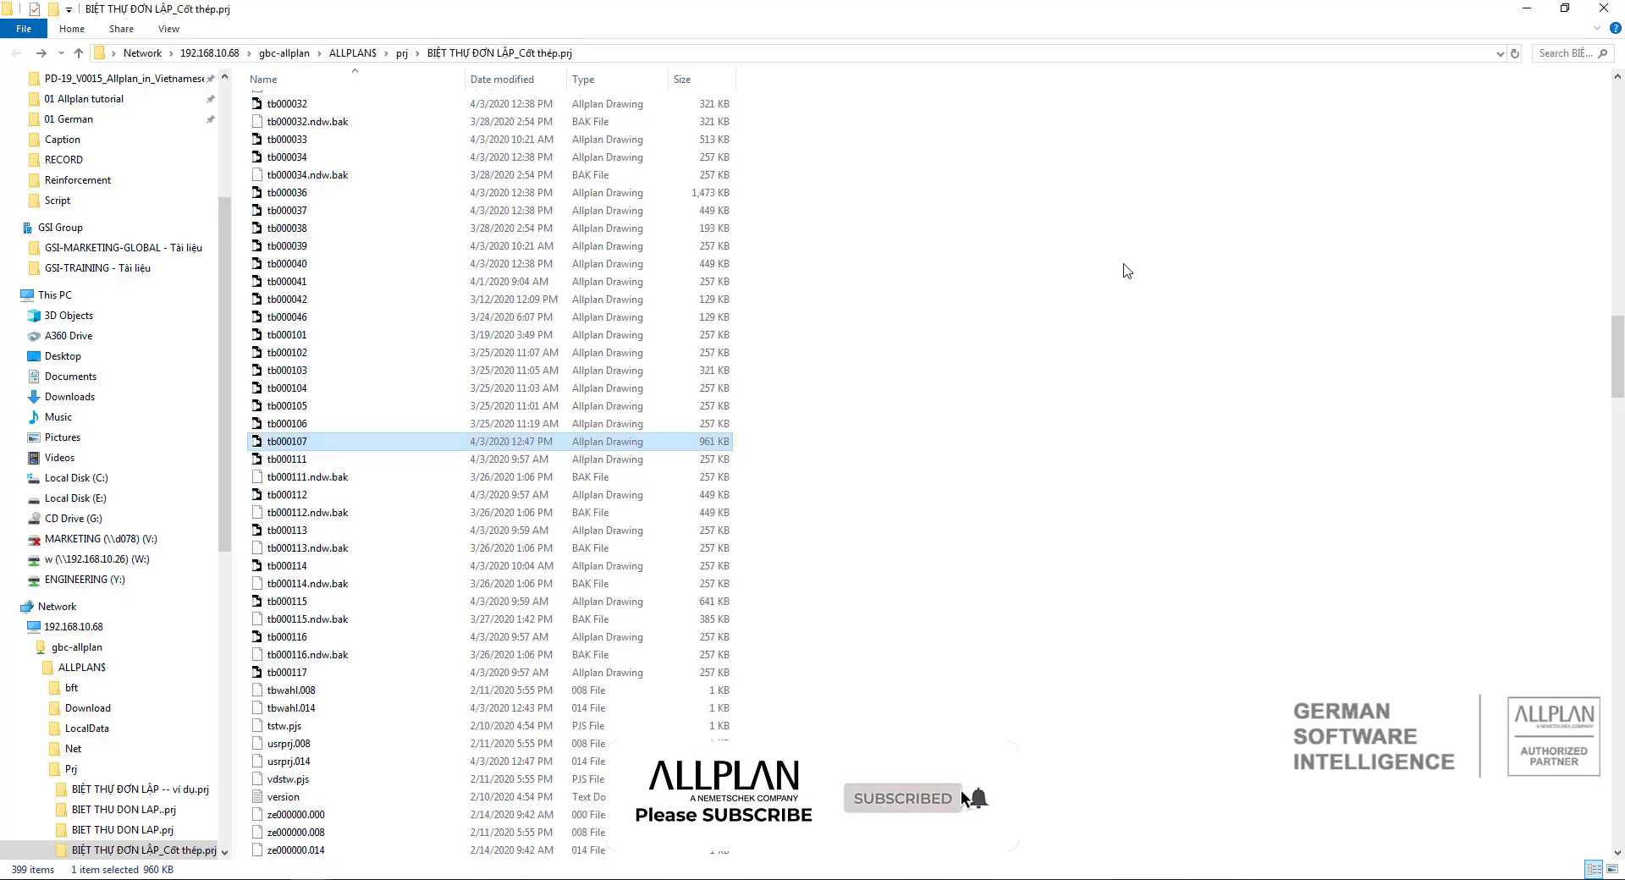
left_click(1601, 9)
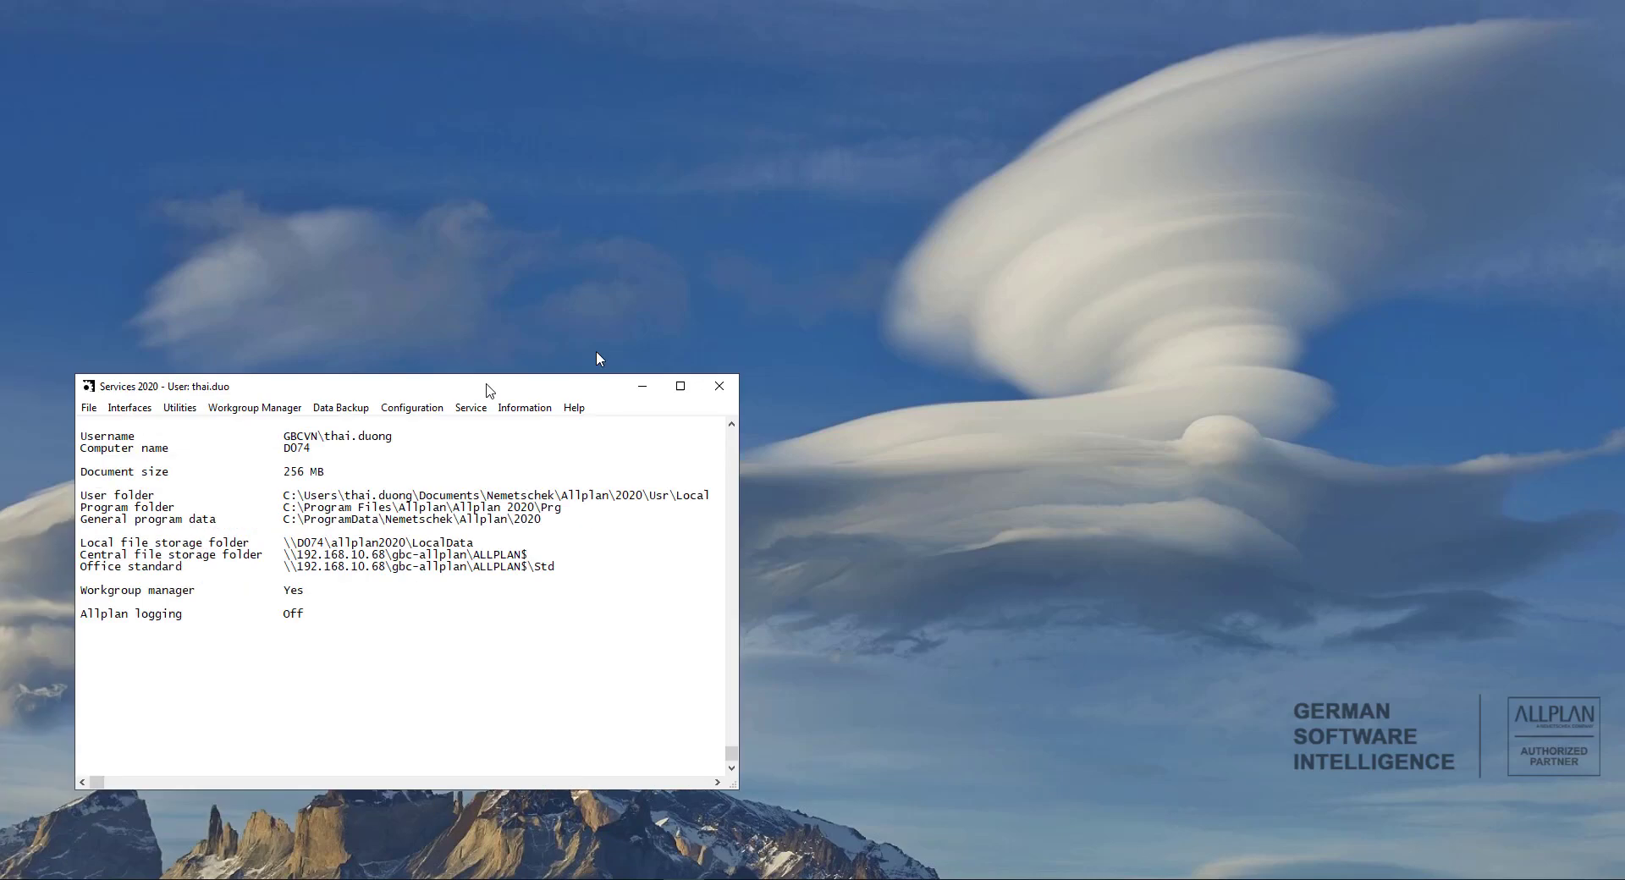
In the Allplan Services 2020 application, set the backup path to the Desktop.
left_click_drag(488, 388, 854, 245)
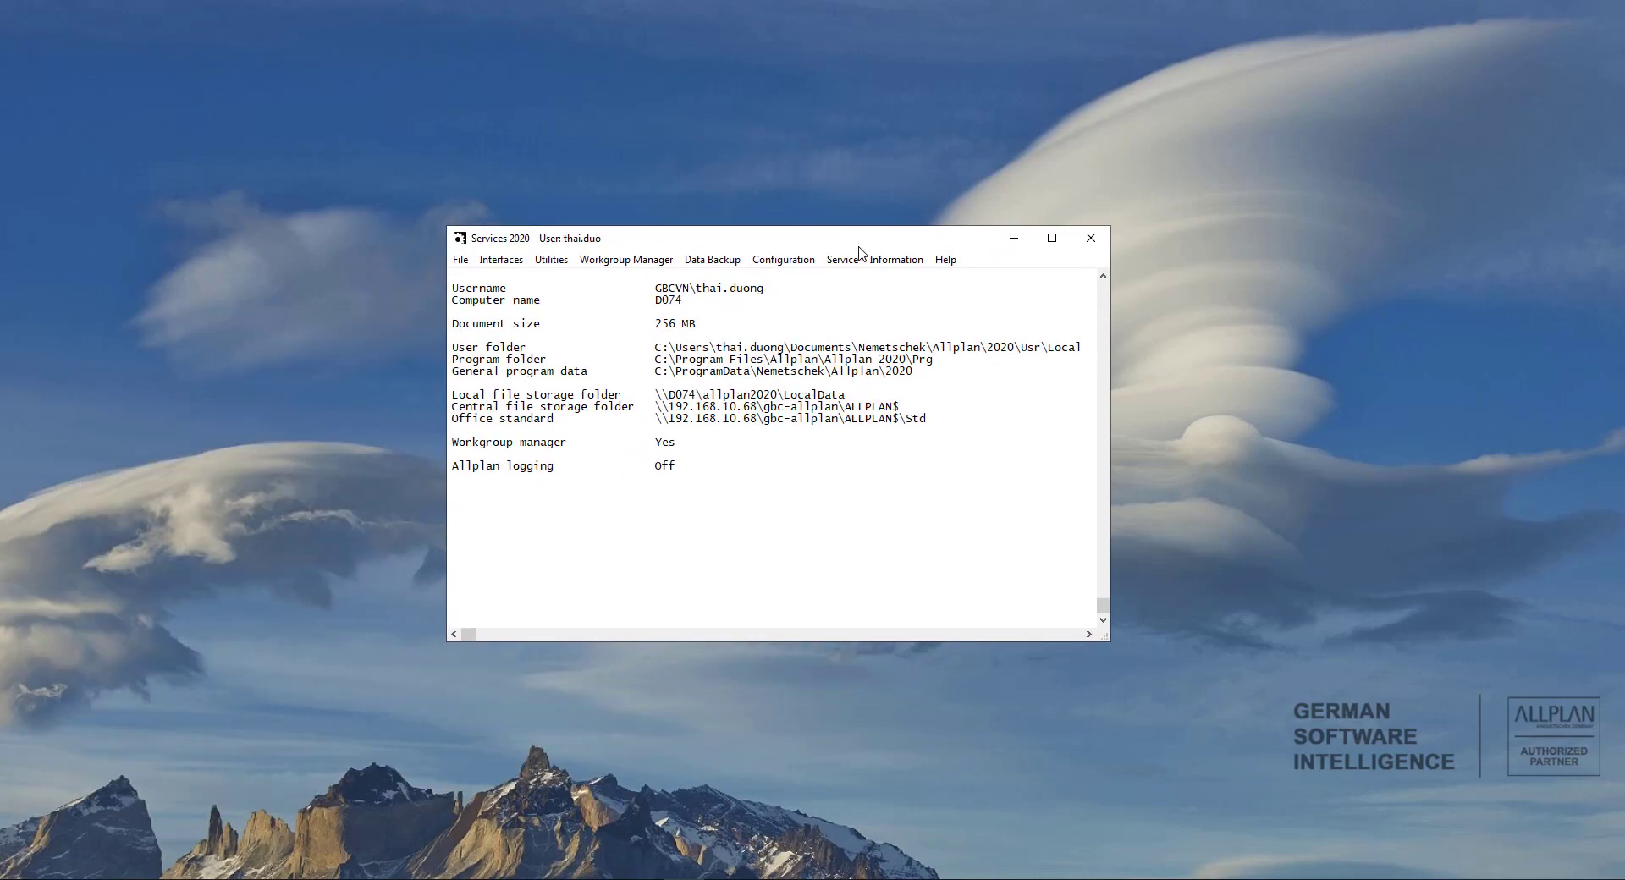
left_click(796, 265)
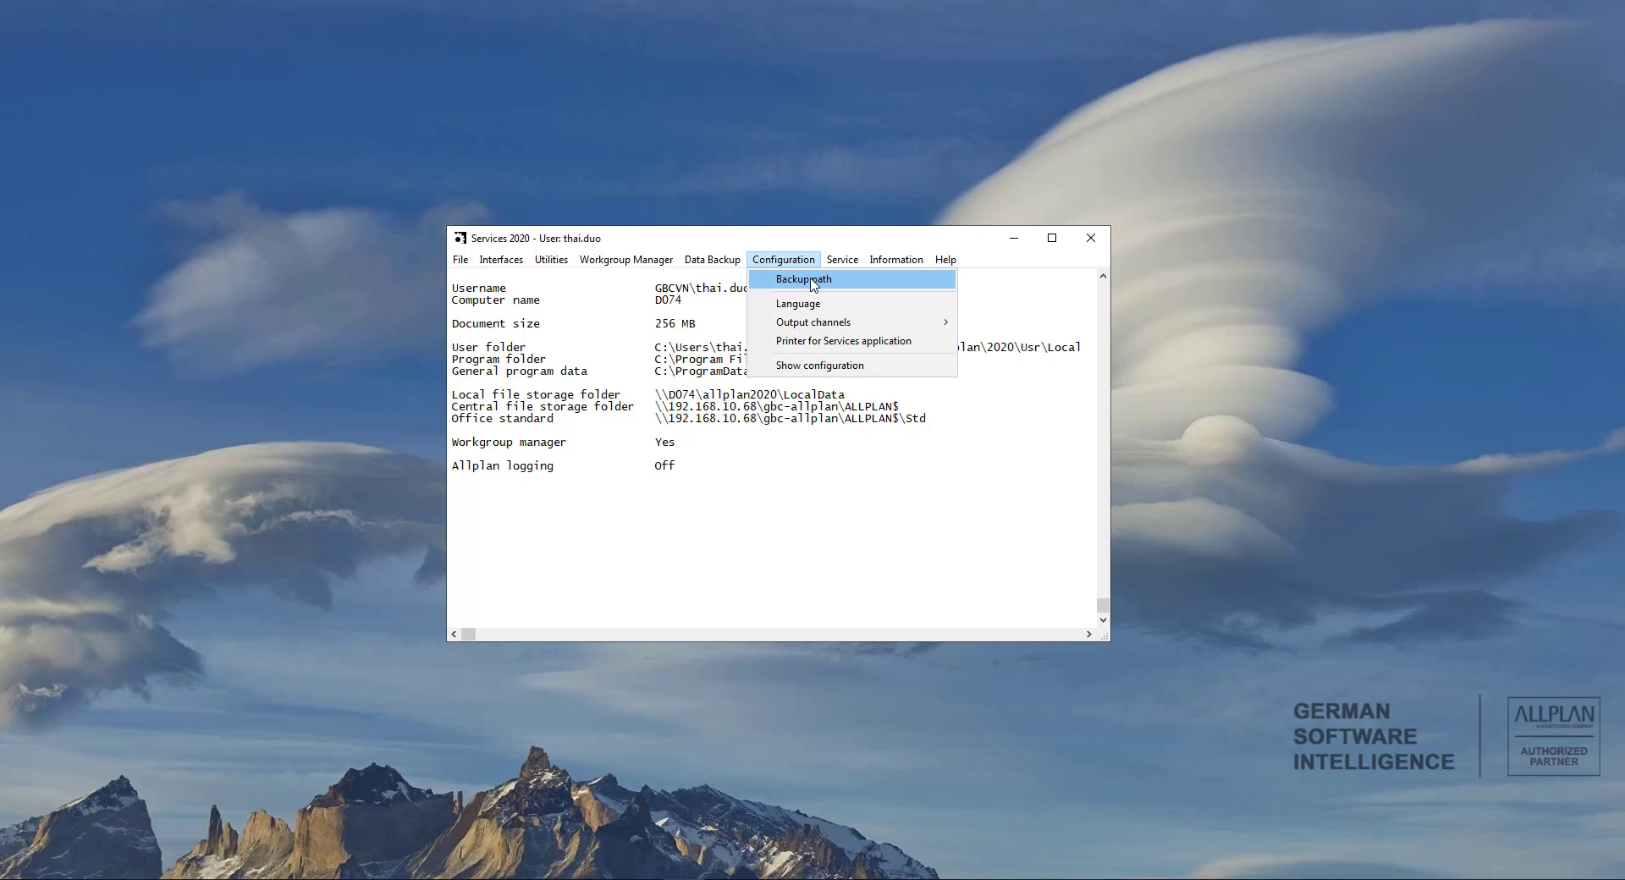
left_click(811, 284)
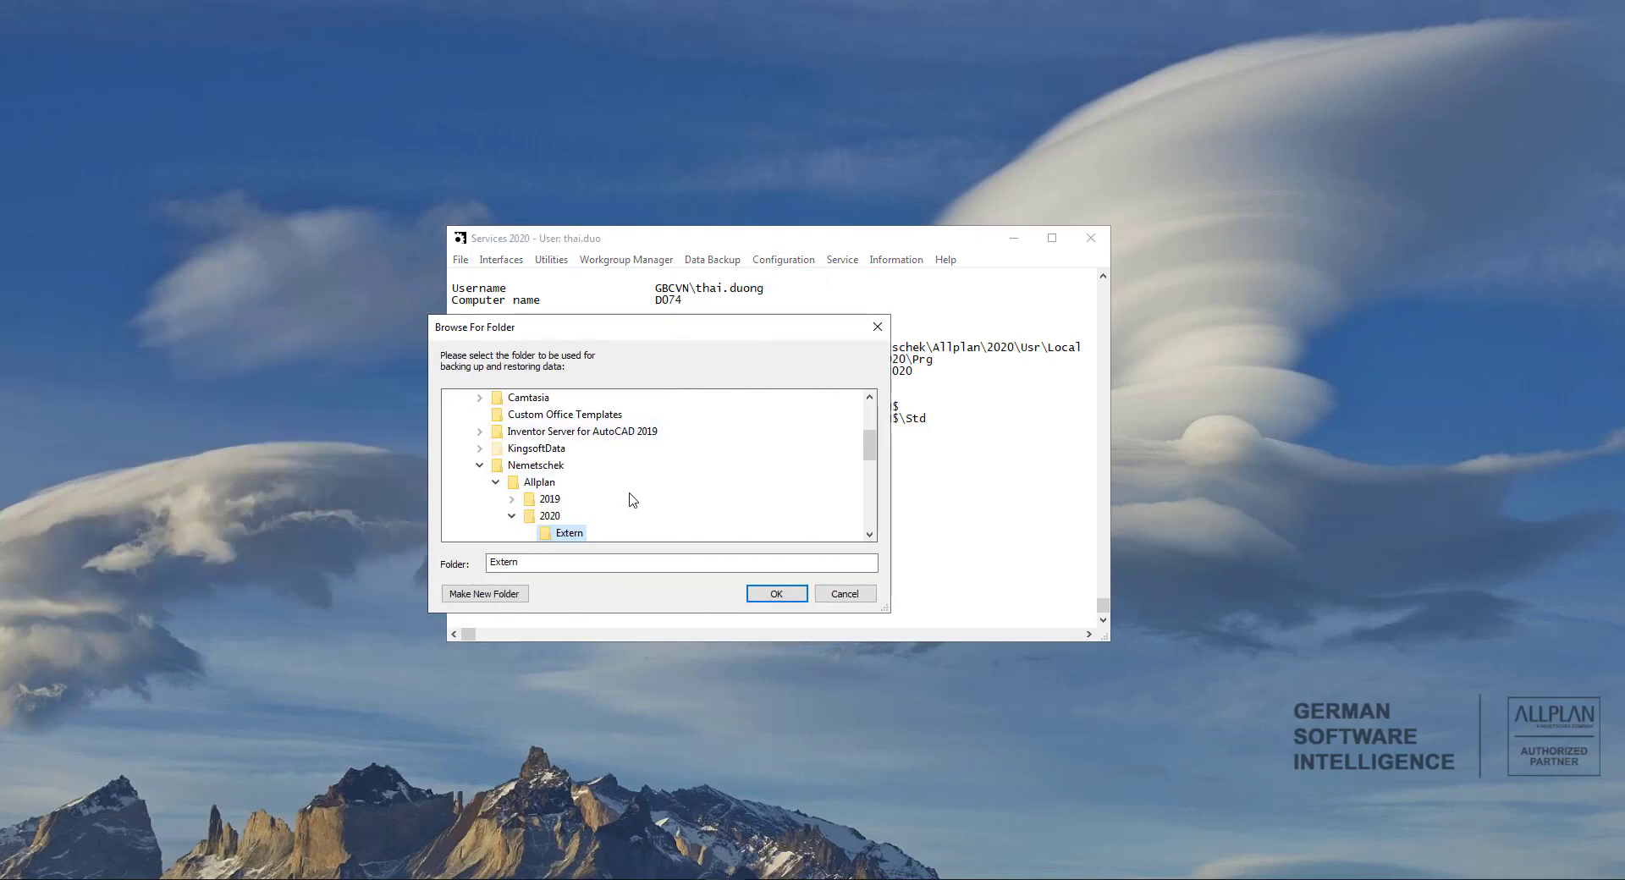
left_click_drag(869, 446, 871, 406)
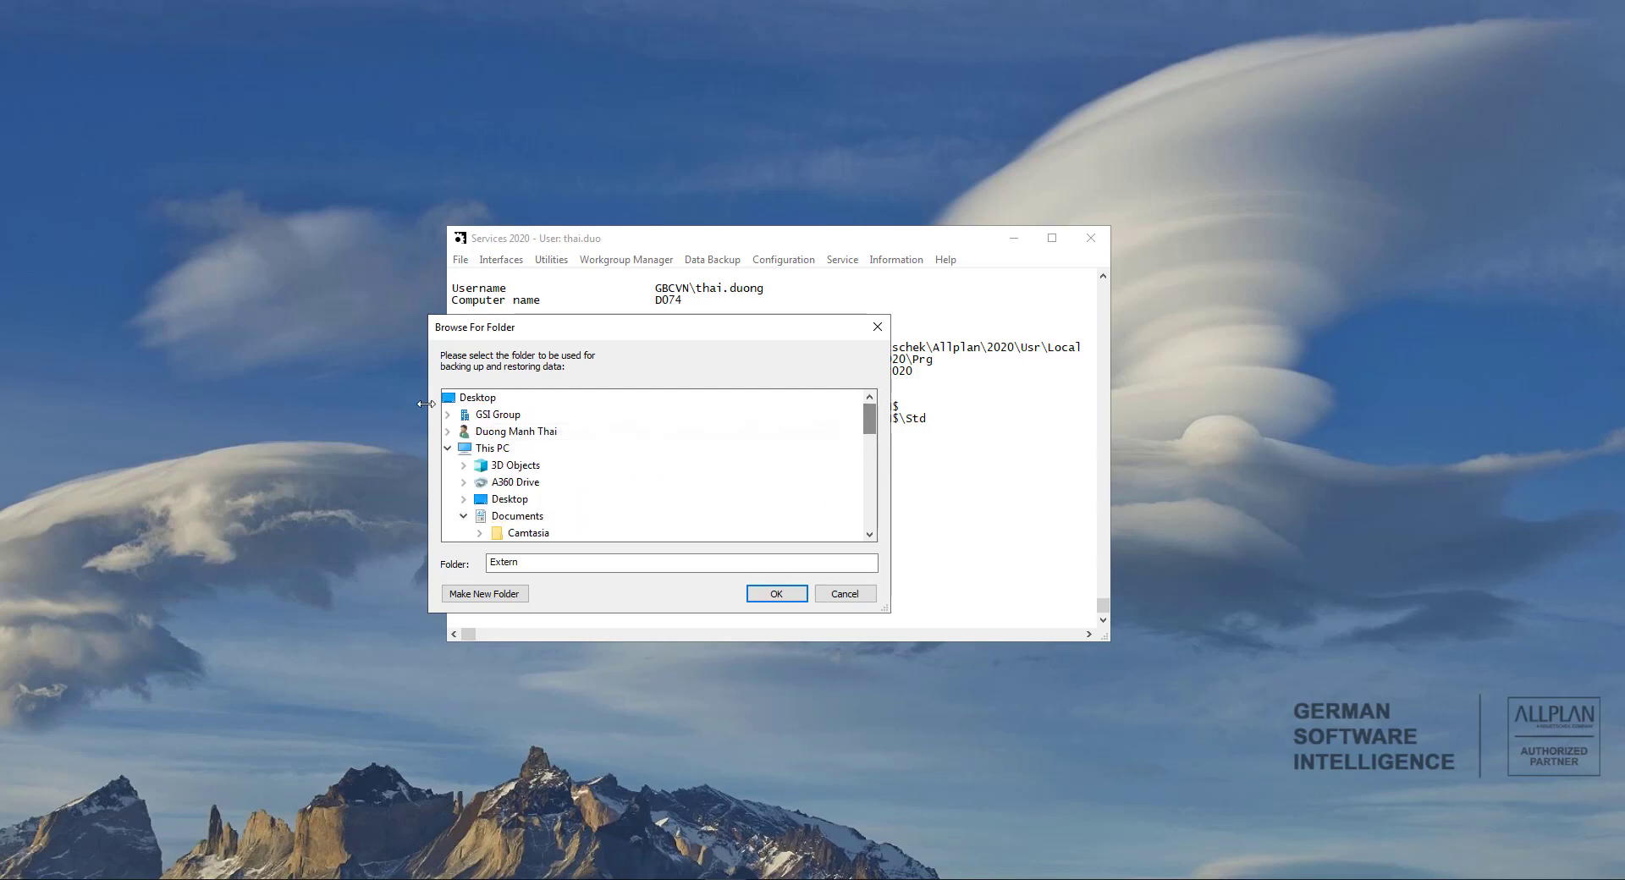
left_click(479, 398)
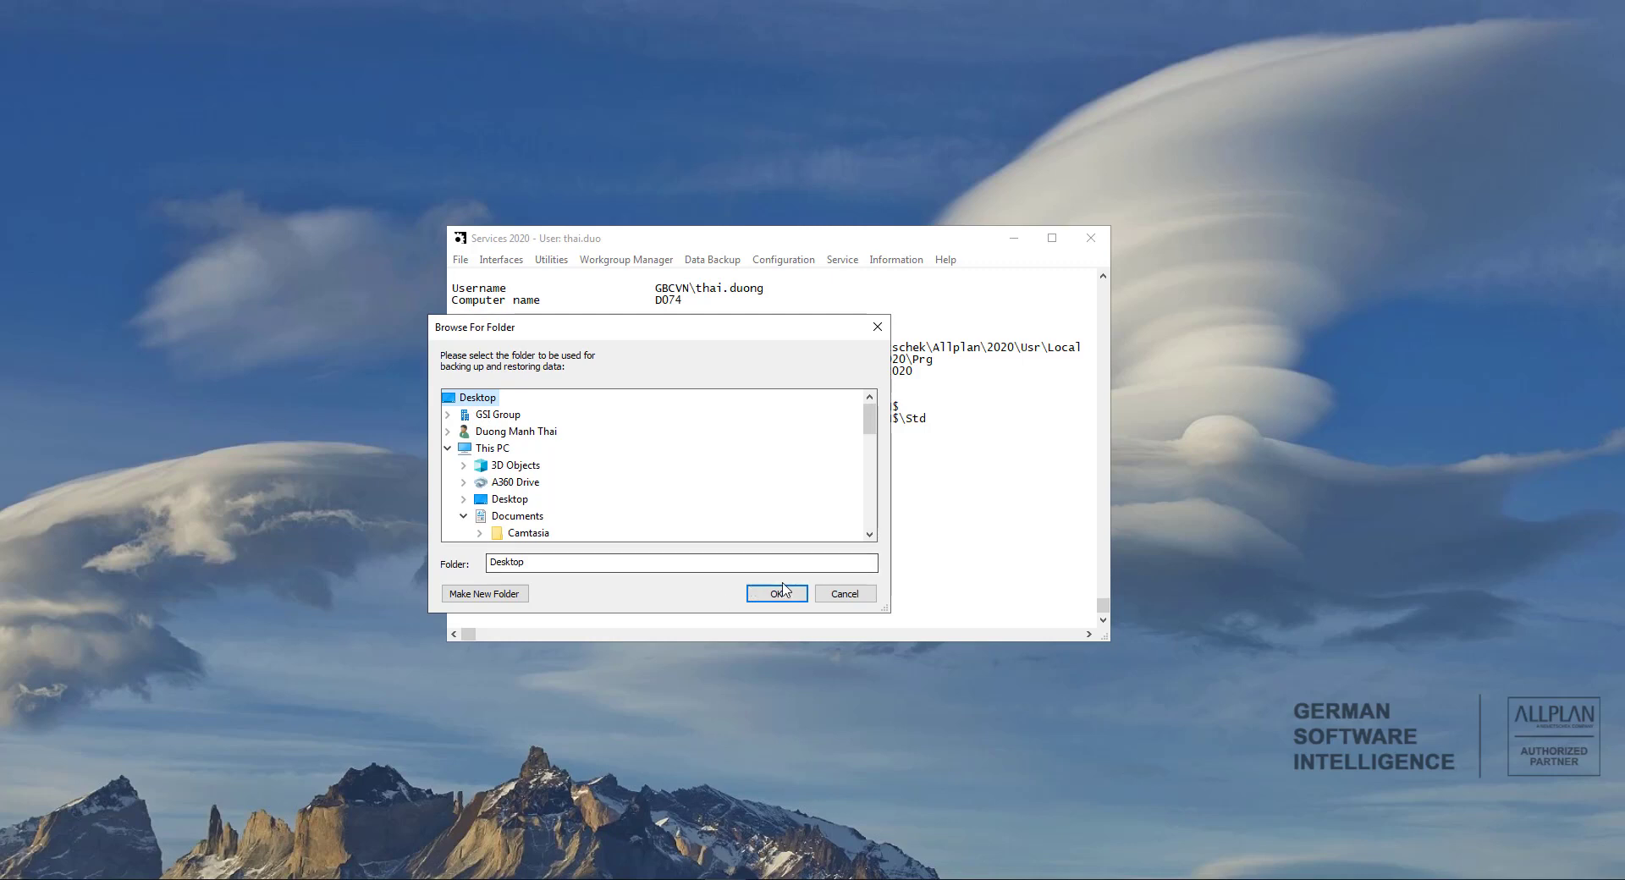
left_click(777, 593)
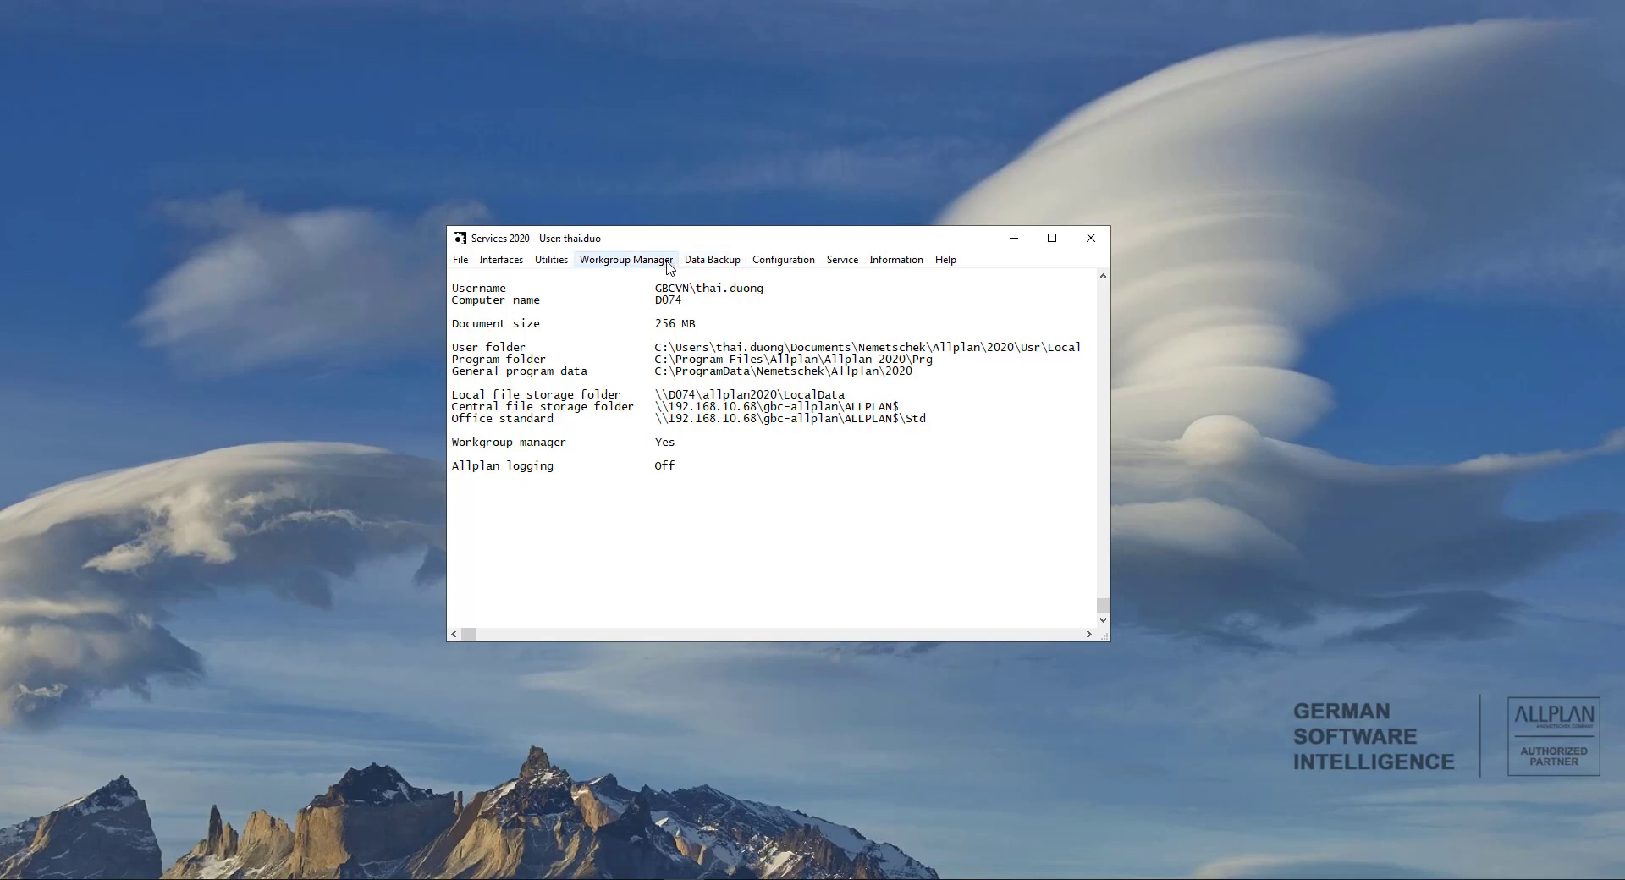
Create an entire-folder data backup of the project BIỆT THỰ ĐƠN LẬP_Cốt thép in the configured backup path.
left_click(713, 267)
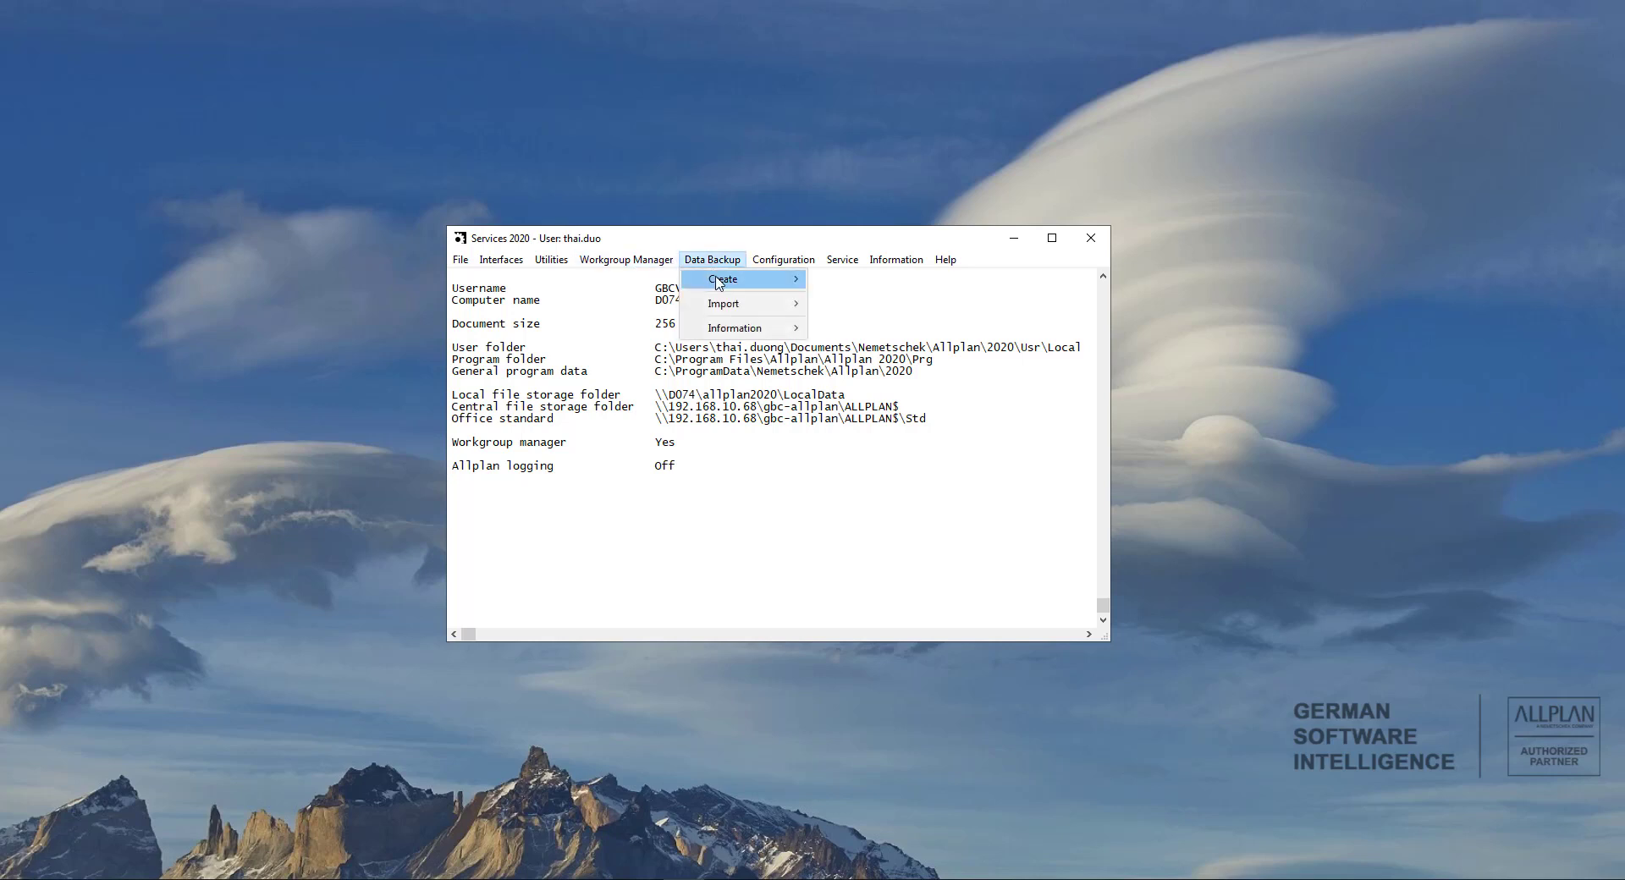
mouse_move(721, 281)
mouse_move(878, 285)
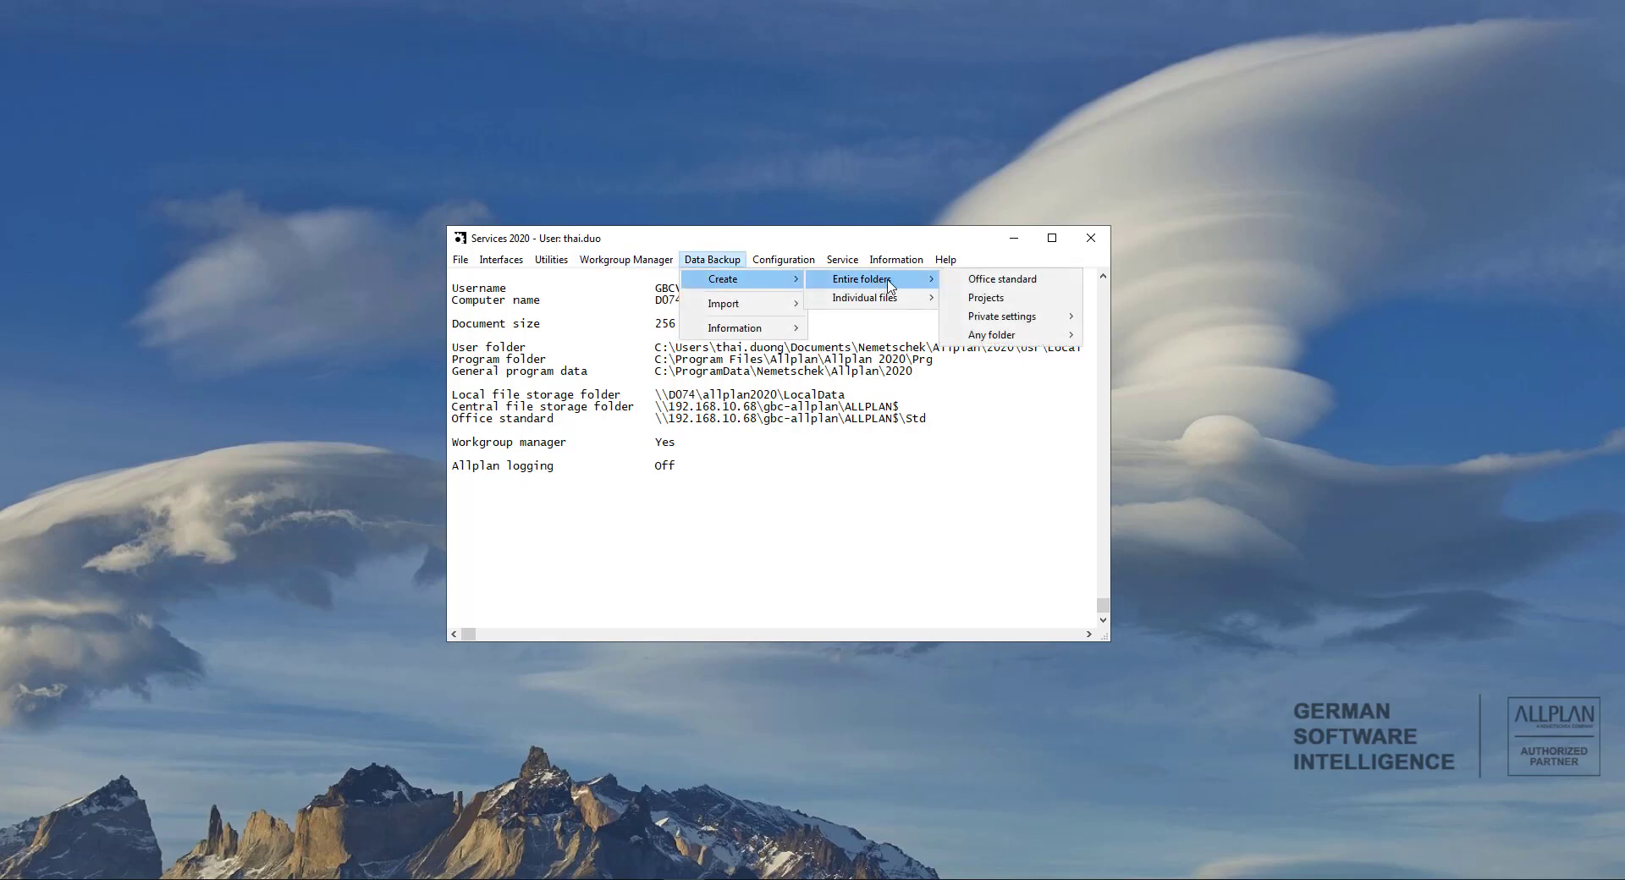
left_click(993, 300)
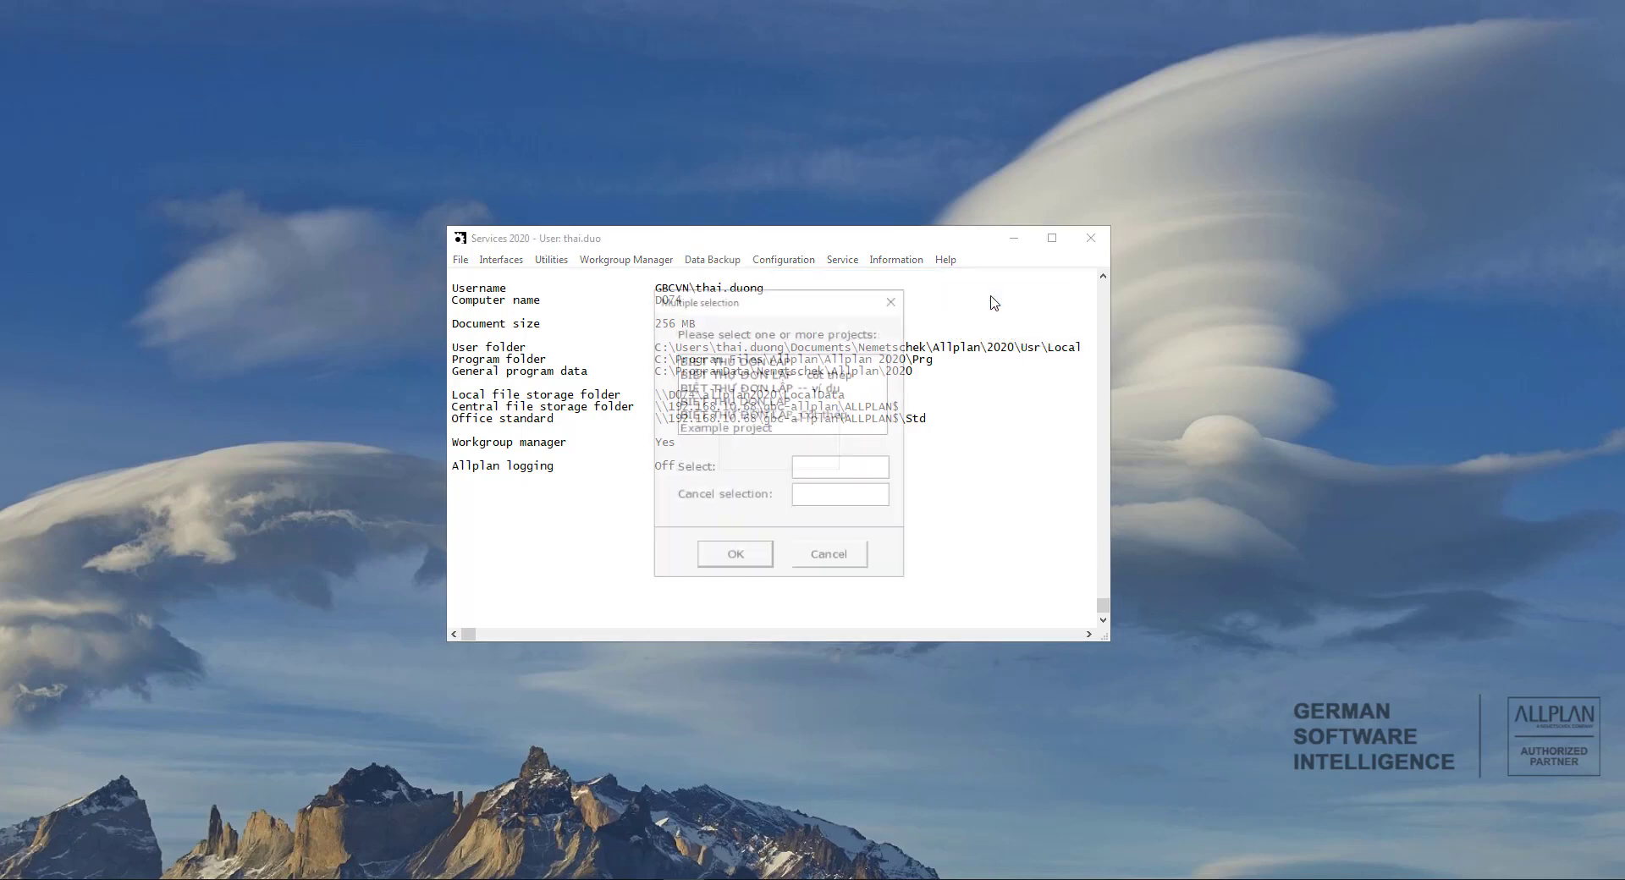
left_click(764, 417)
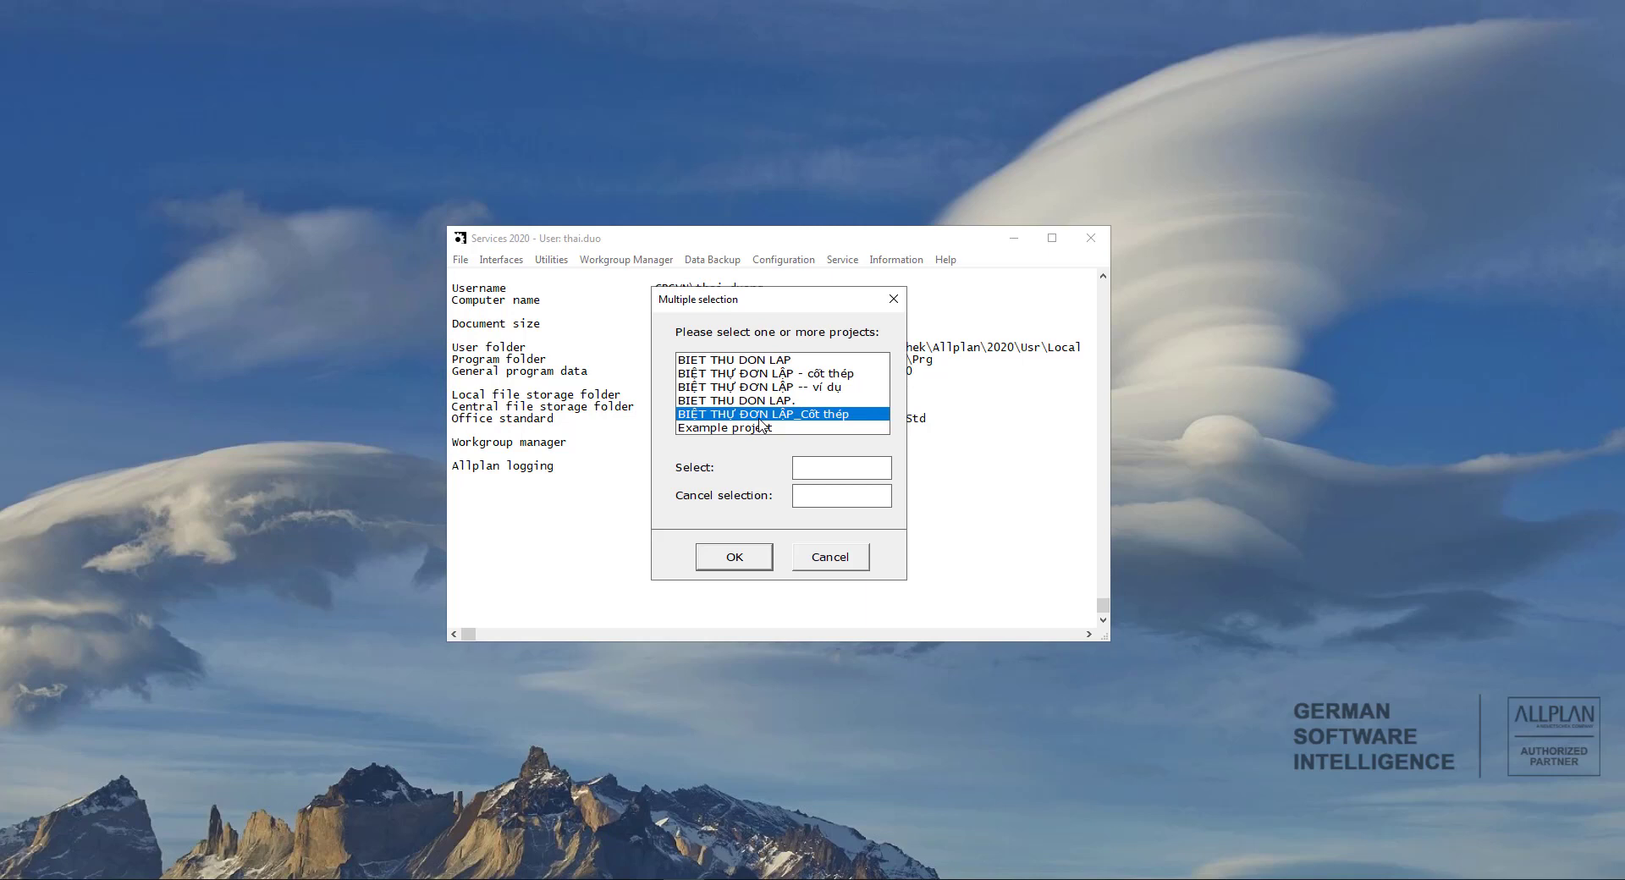
left_click(738, 560)
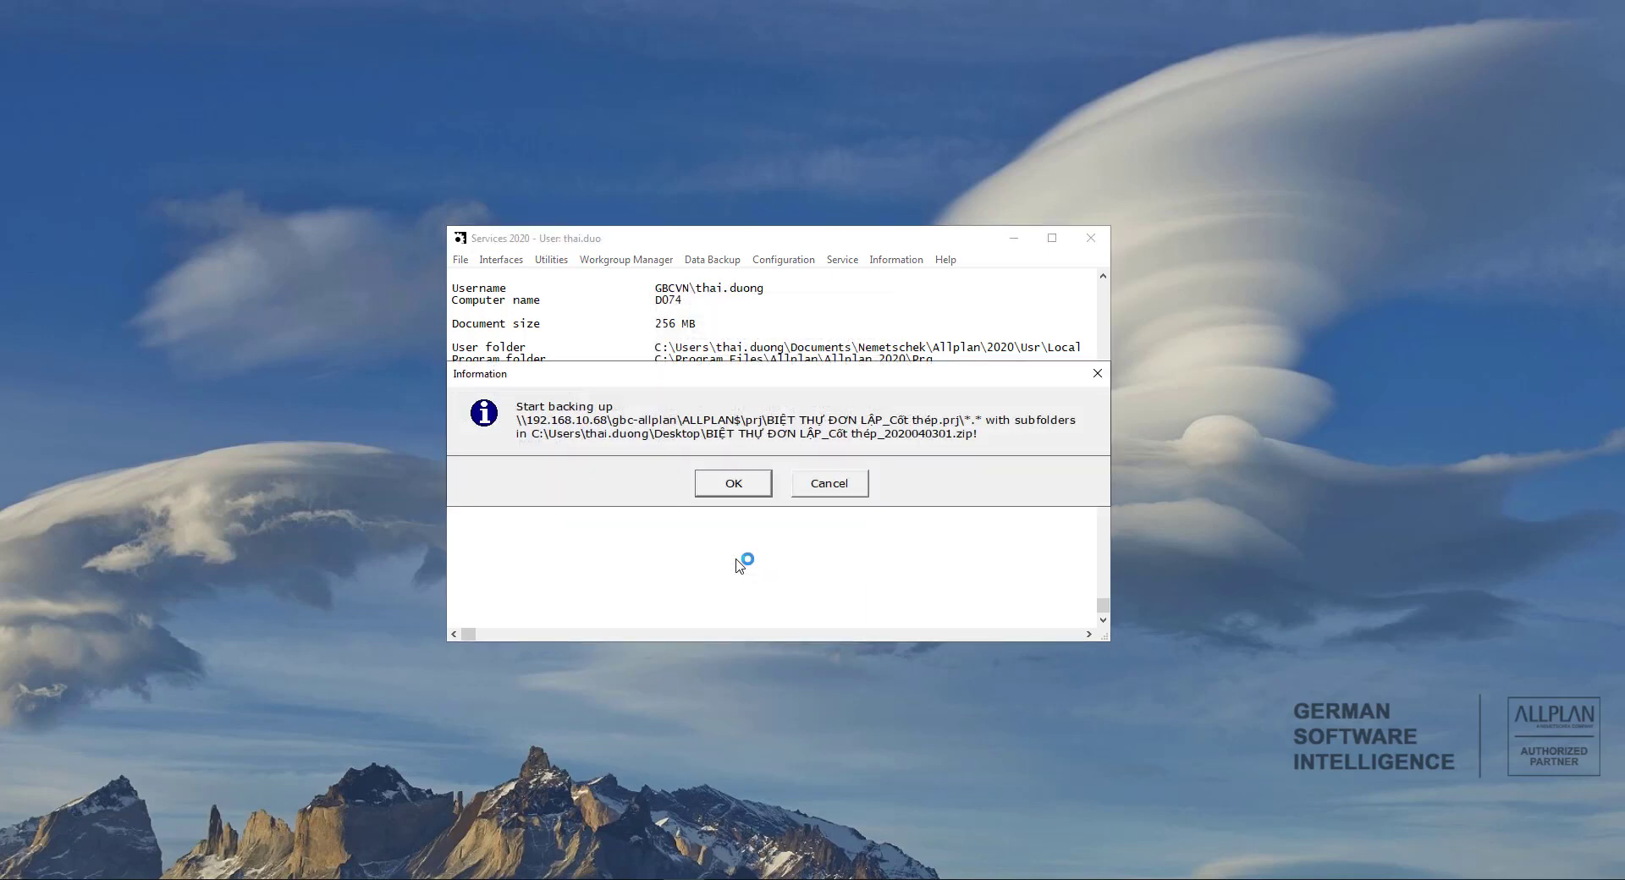
left_click(739, 489)
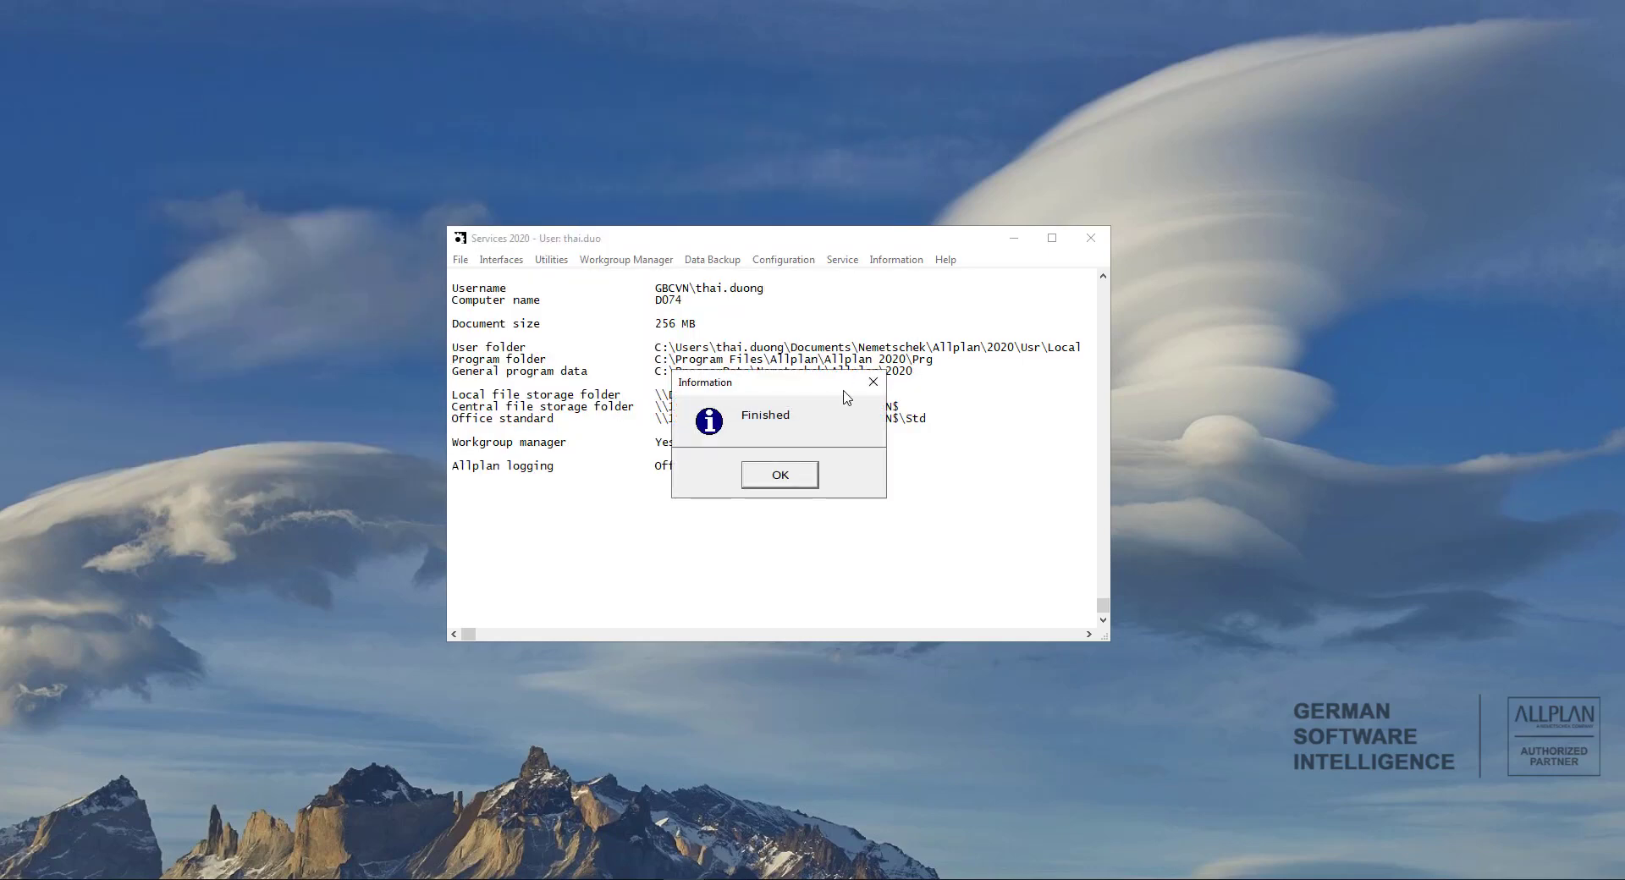
left_click(794, 478)
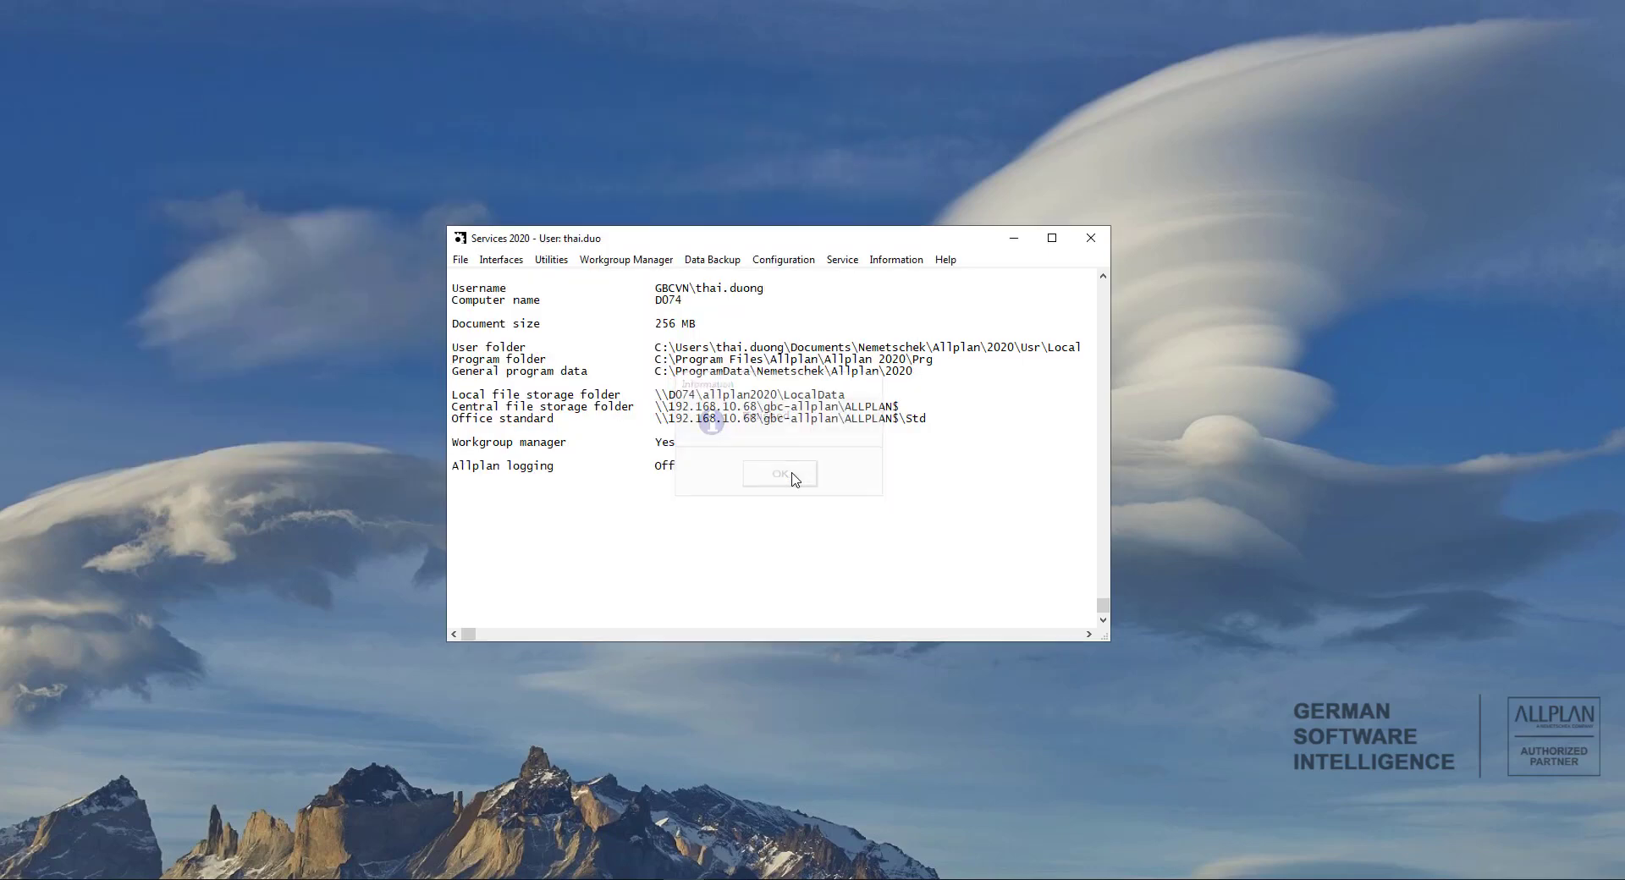